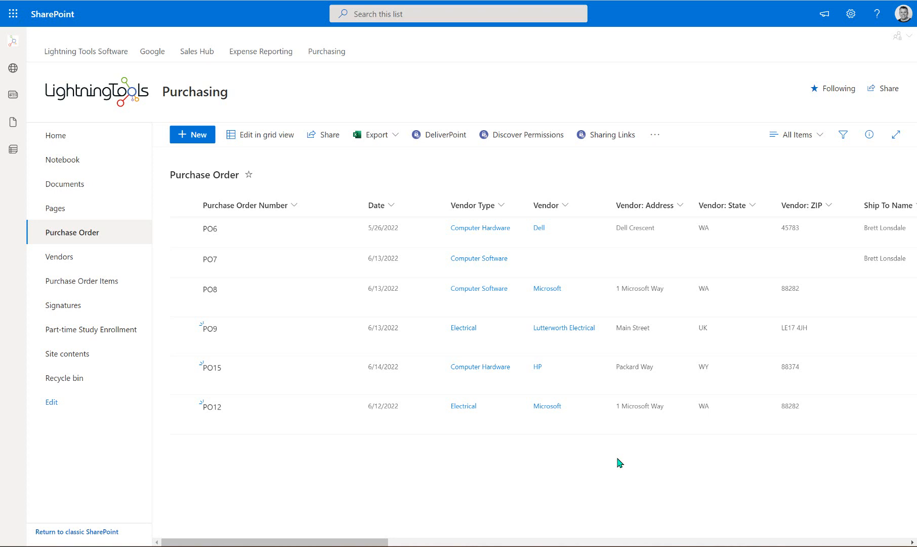
Open the Purchase Order list's NewForm.aspx customization in Lightning Forms
left_click(658, 134)
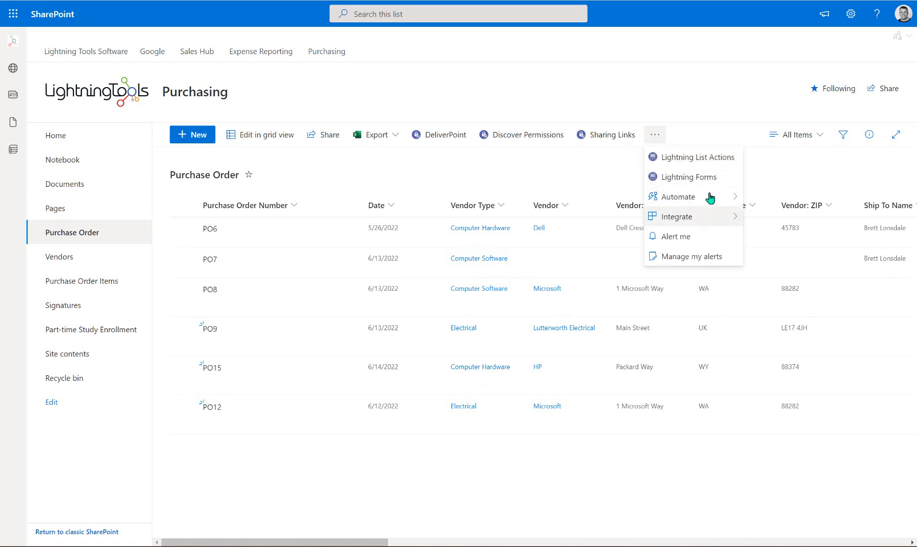
left_click(711, 178)
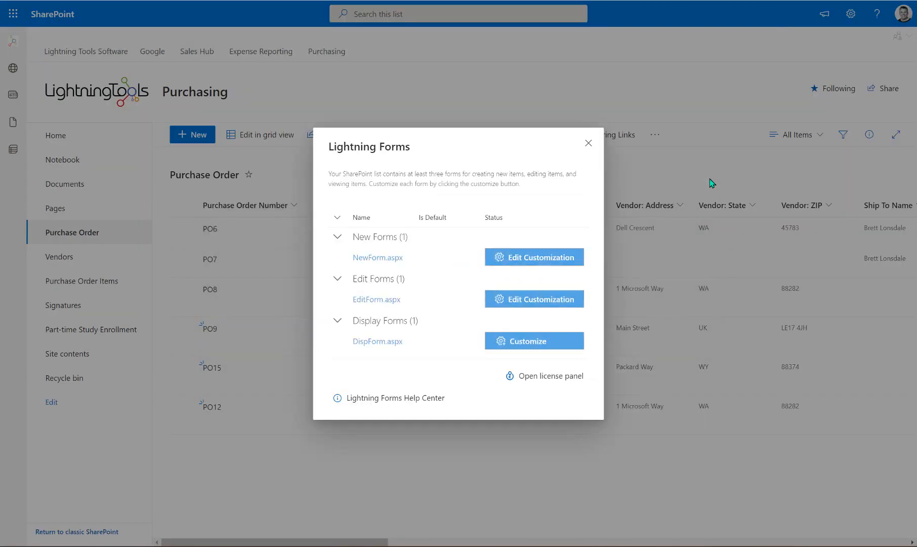
left_click(544, 259)
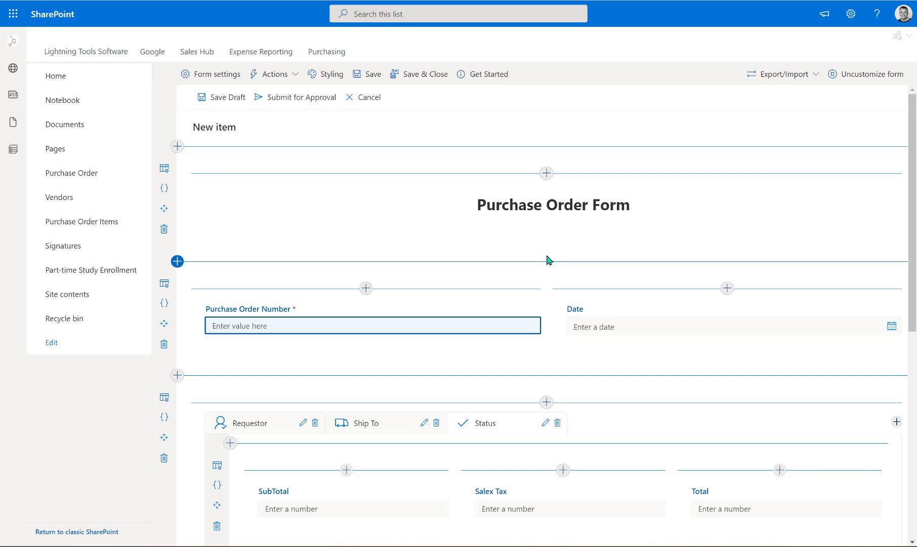
Examine the visible expression editor of the Submit for Approval command bar action and leave without changing anything
left_click(287, 76)
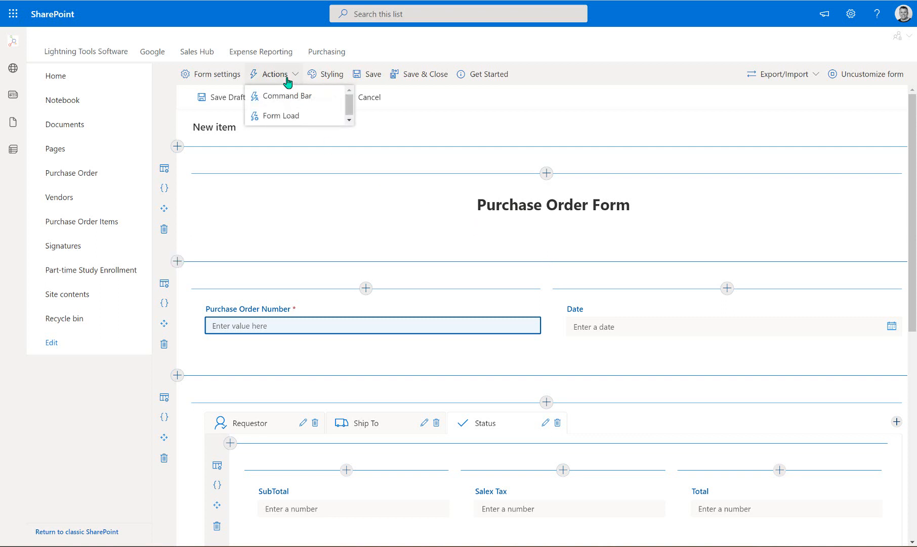
left_click(303, 95)
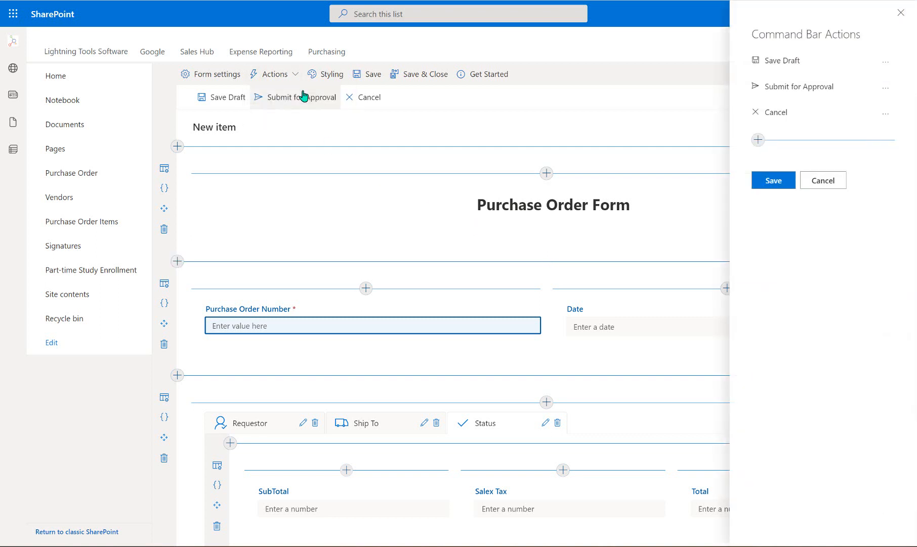
left_click(886, 89)
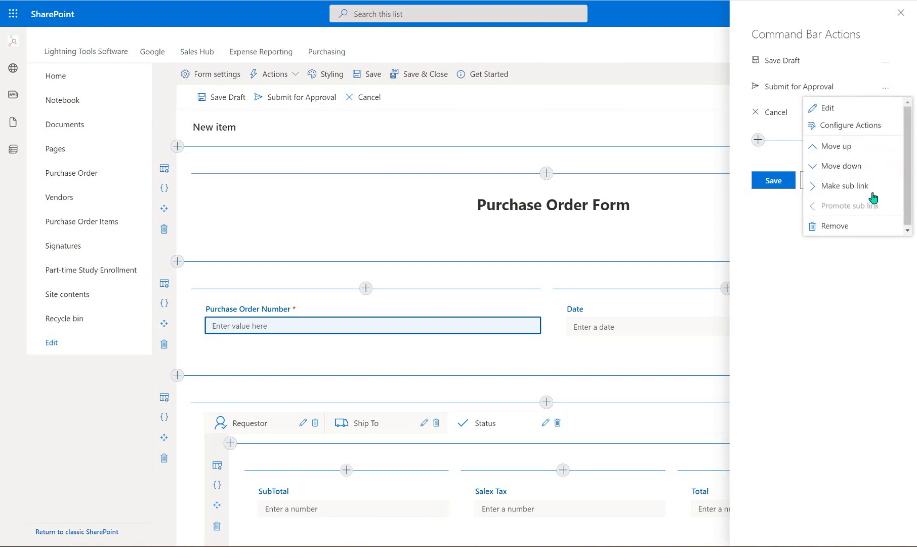
left_click(847, 113)
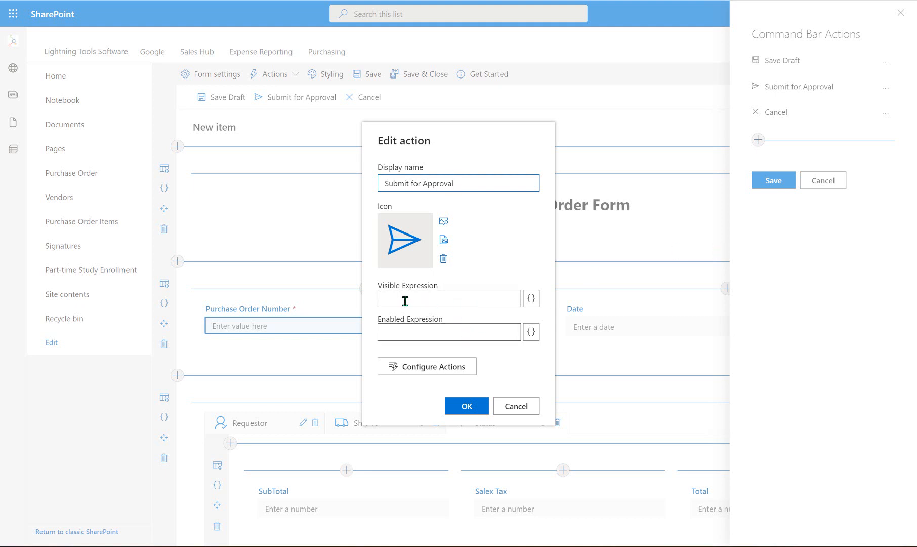
left_click(532, 299)
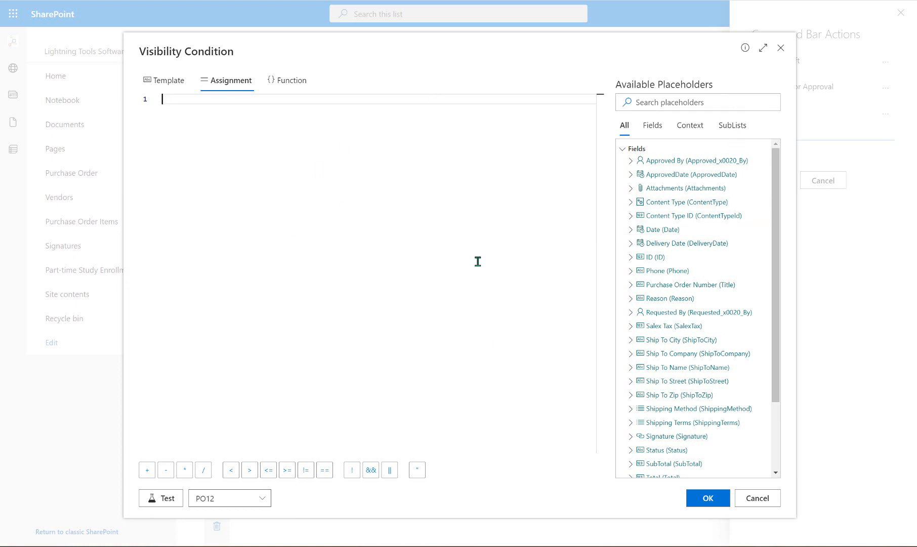
left_click(780, 49)
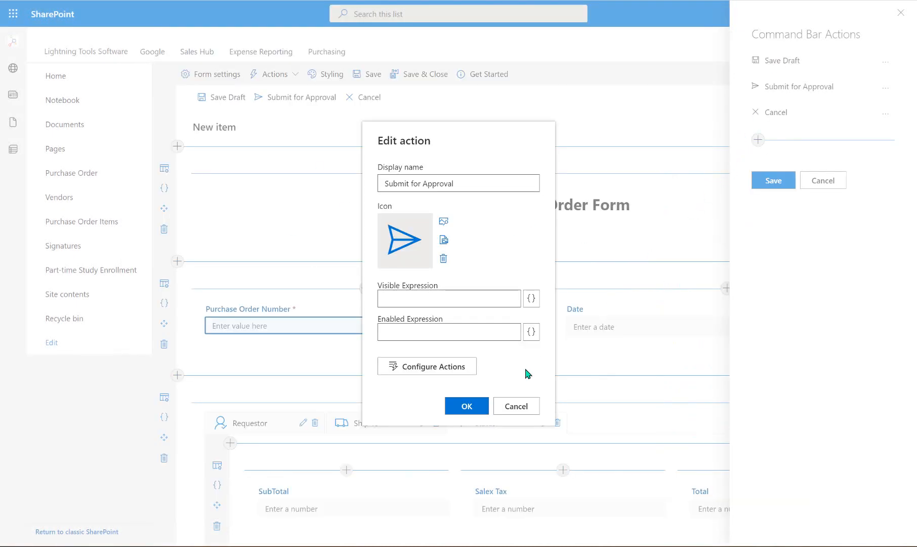
left_click(536, 410)
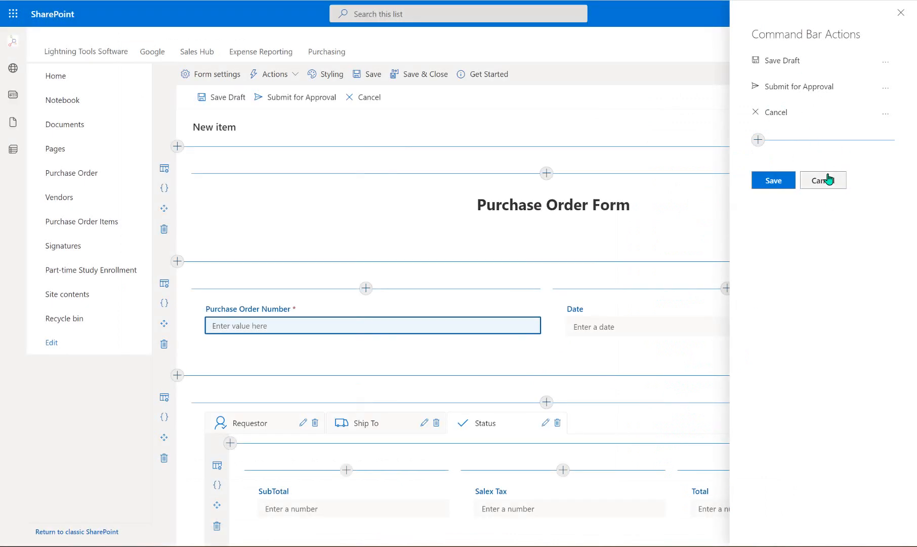
left_click(827, 179)
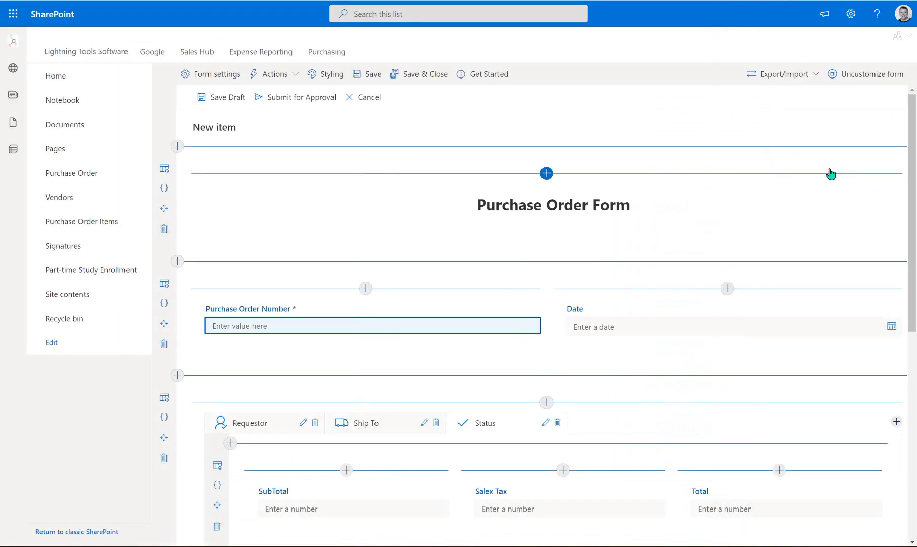
Look through the form styling options, from the general field styles down to the individual form elements
left_click(332, 74)
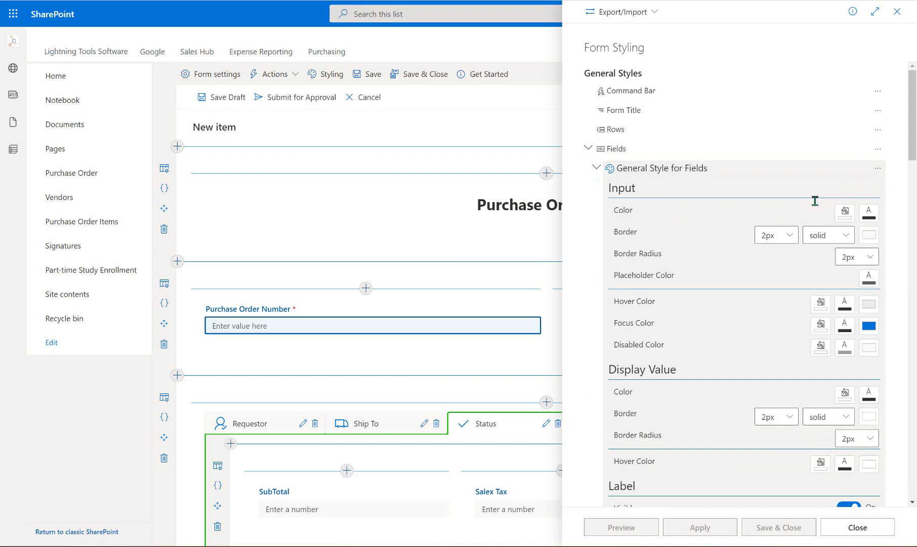
scroll(808, 207, "down", 2)
scroll(808, 207, "down", 4)
scroll(753, 205, "up", 6)
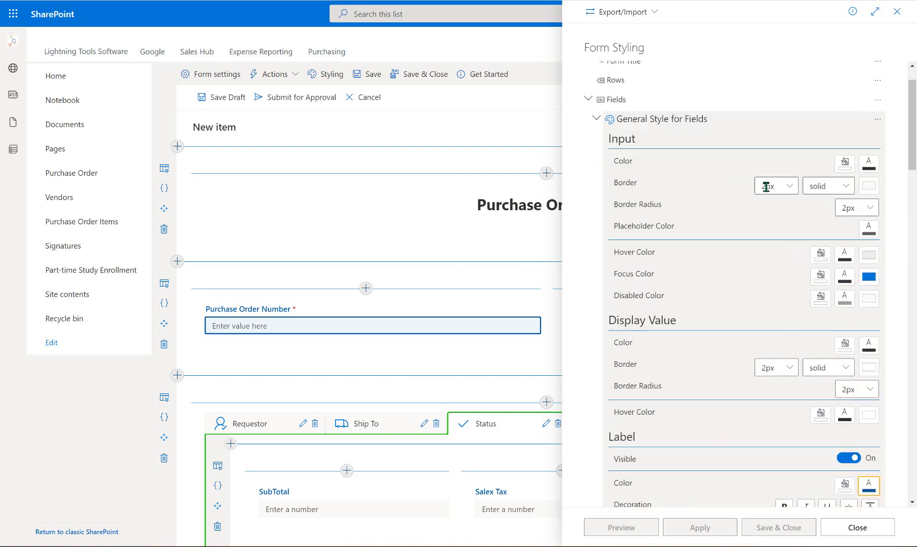
left_click(589, 149)
scroll(762, 269, "down", 5)
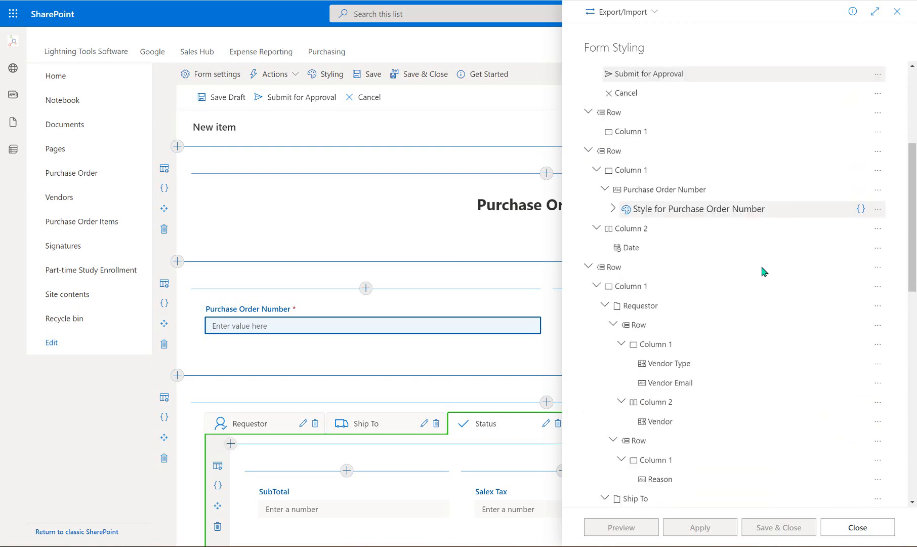
Examine the rule/condition expression editor of the Purchase Order Number style, and close the form styling discarding any changes
left_click(878, 209)
left_click(827, 228)
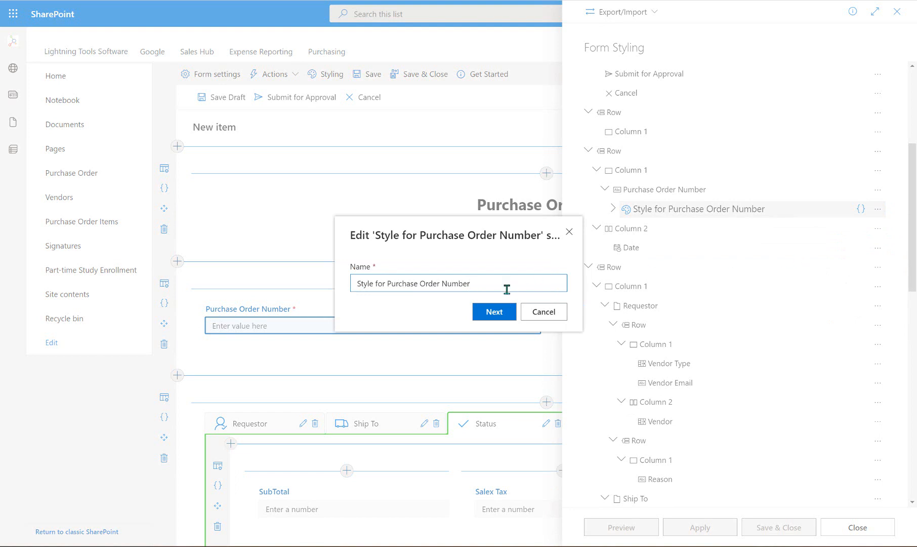
left_click(490, 311)
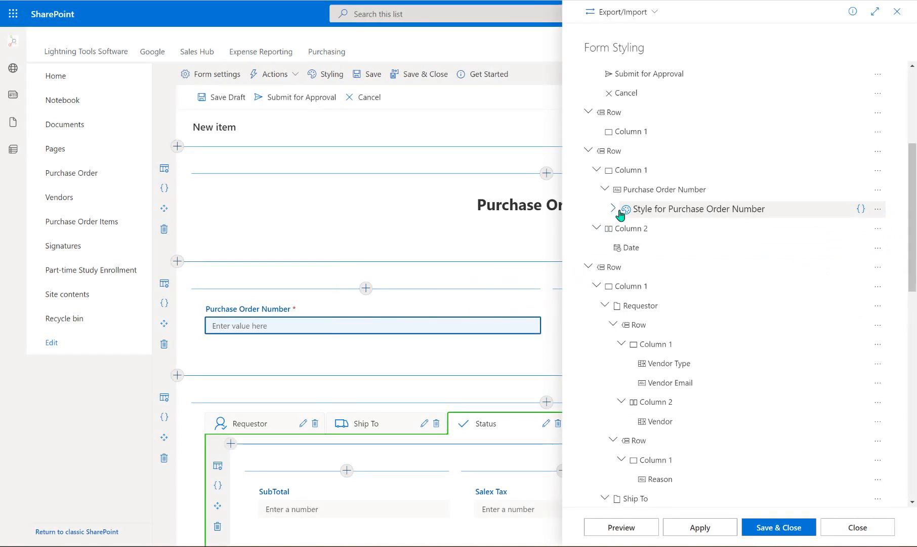
left_click(614, 209)
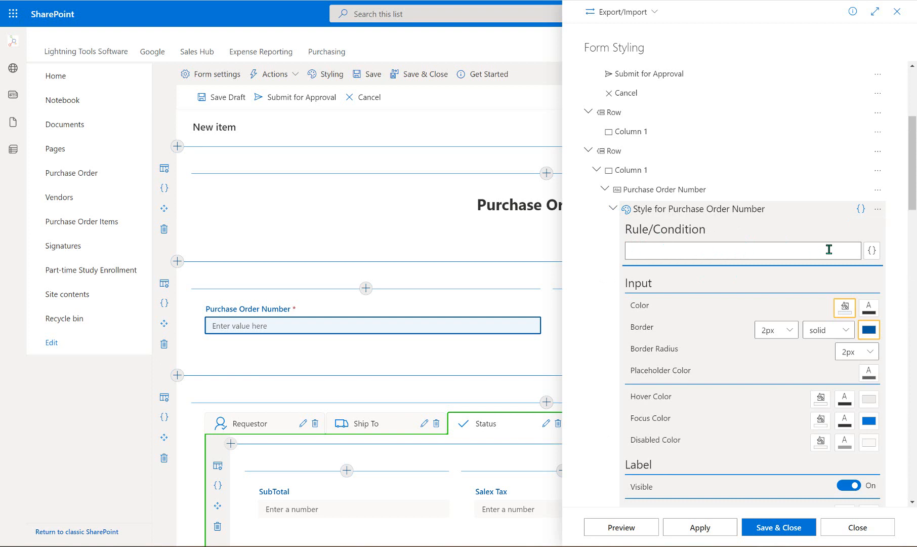
left_click(869, 261)
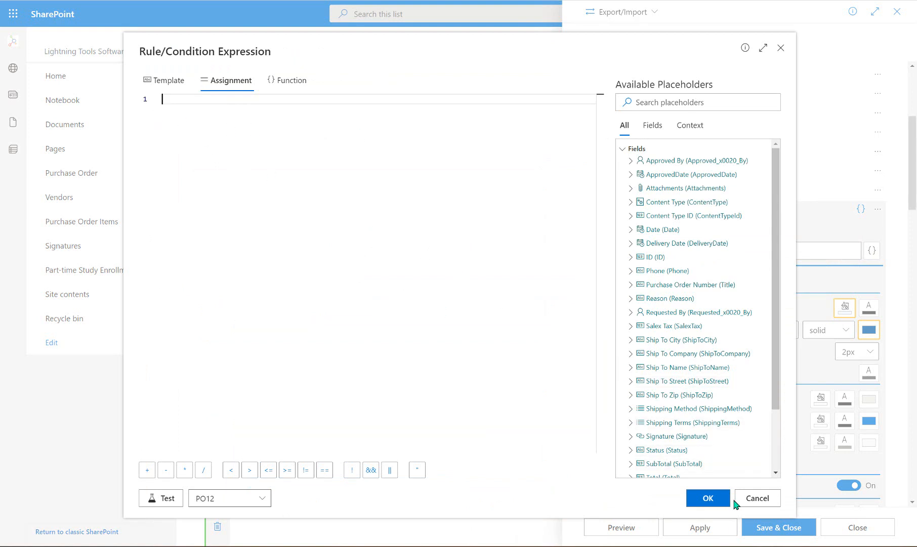
left_click(751, 503)
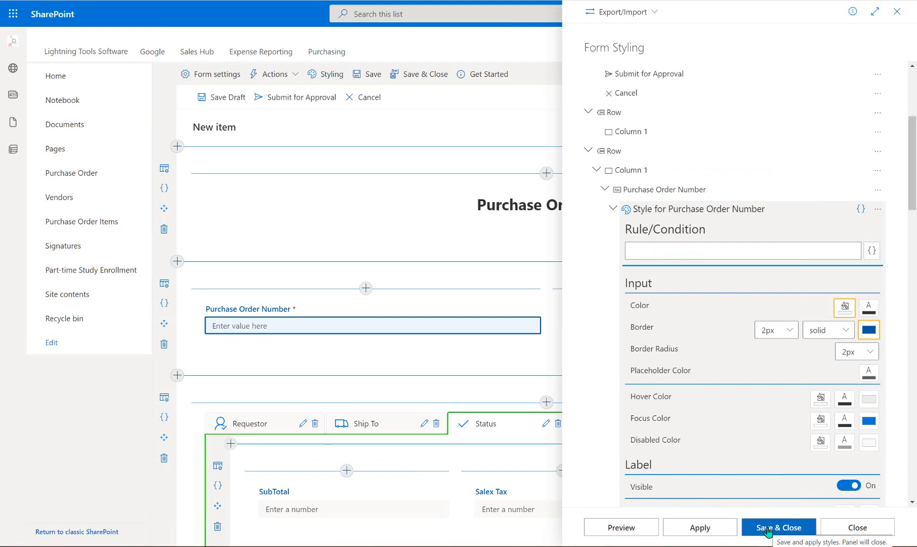
left_click(827, 527)
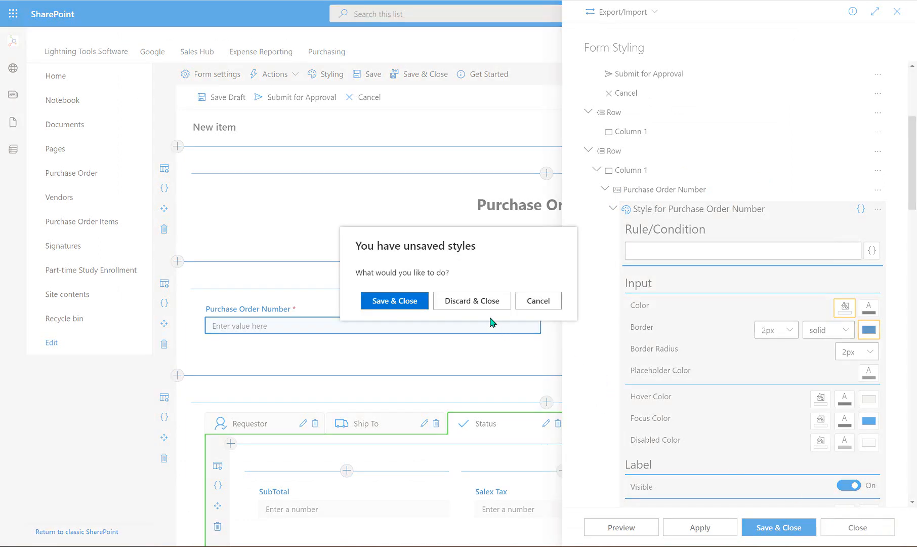
left_click(481, 301)
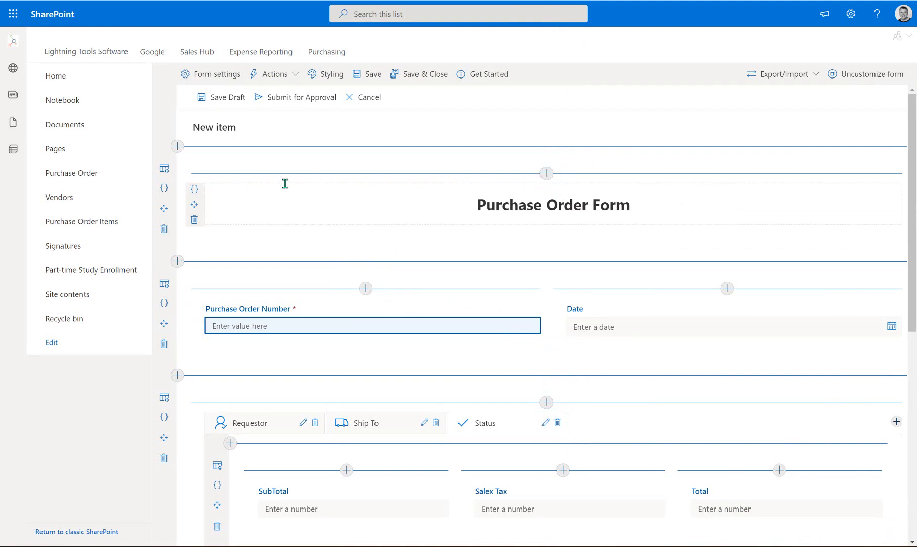
Check which expressions can be configured for the title row and for the Purchase Order Form heading
left_click(163, 189)
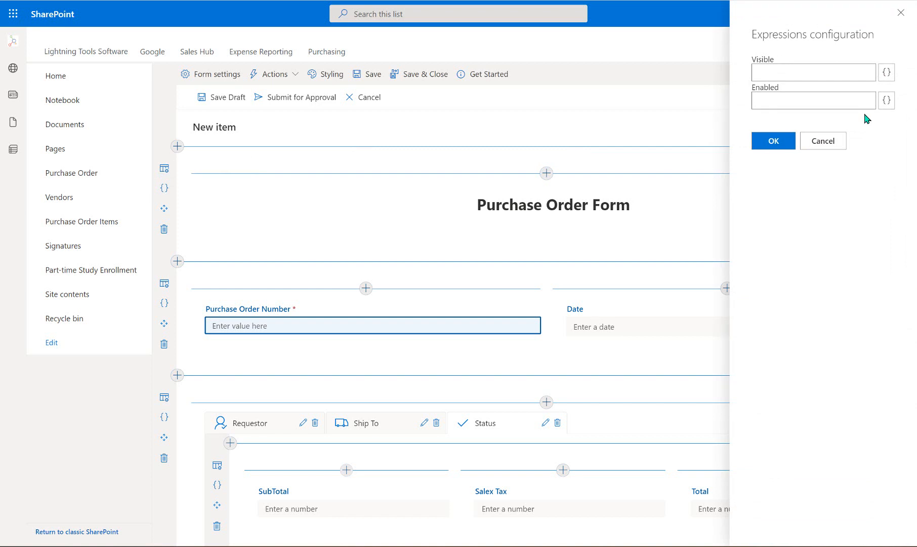
left_click(834, 143)
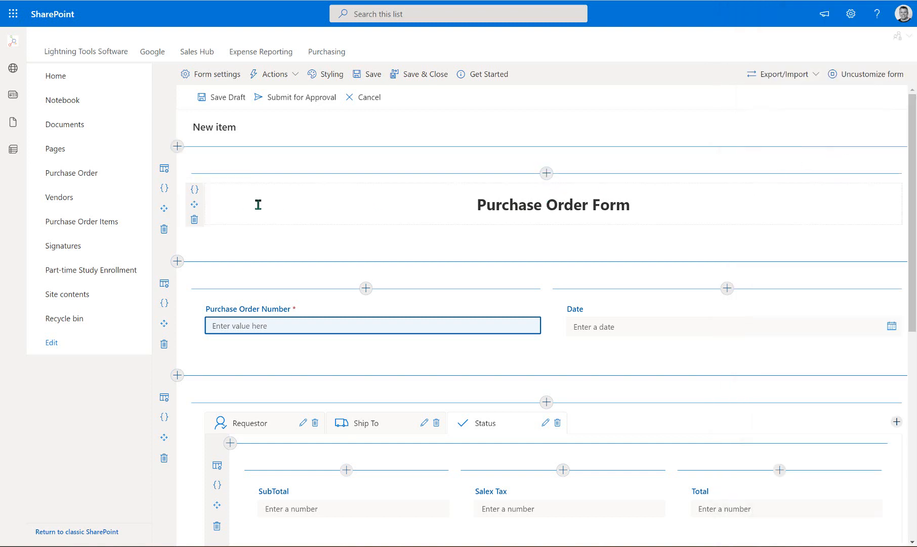
left_click(195, 190)
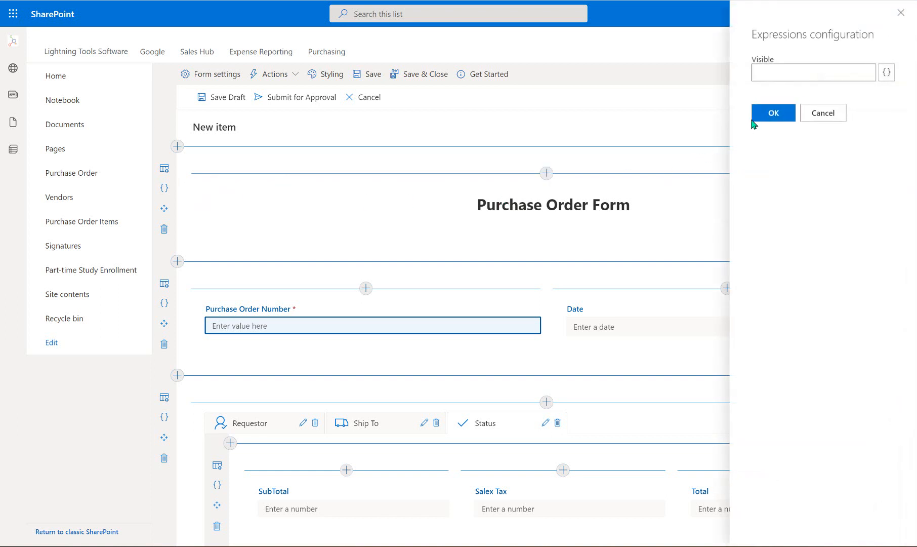
left_click(806, 114)
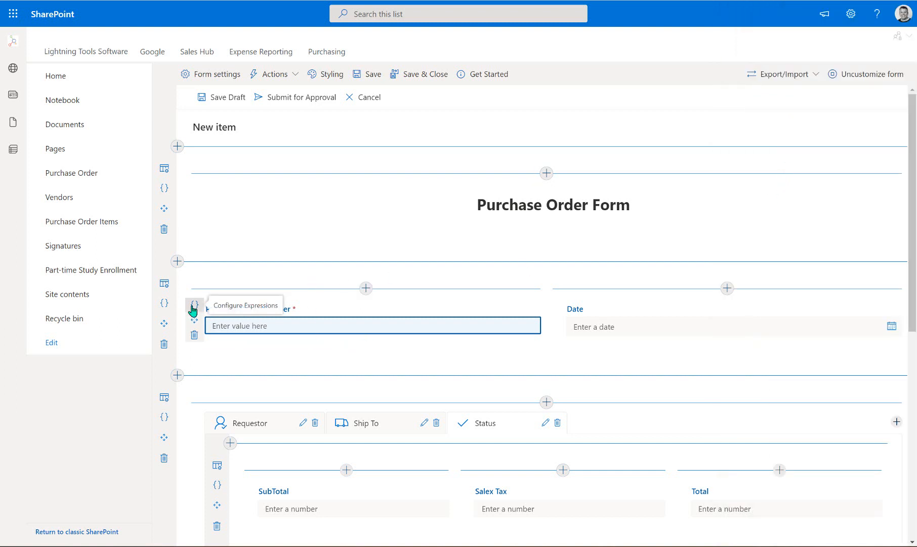
Check which expressions can be configured for the Purchase Order Number field and for the Requestor, Ship To and Status tab set
left_click(193, 306)
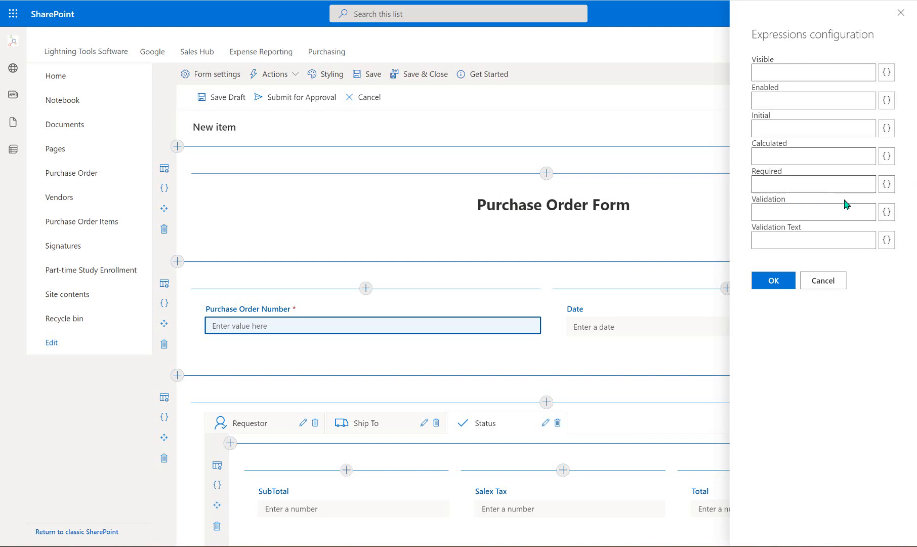
left_click(823, 283)
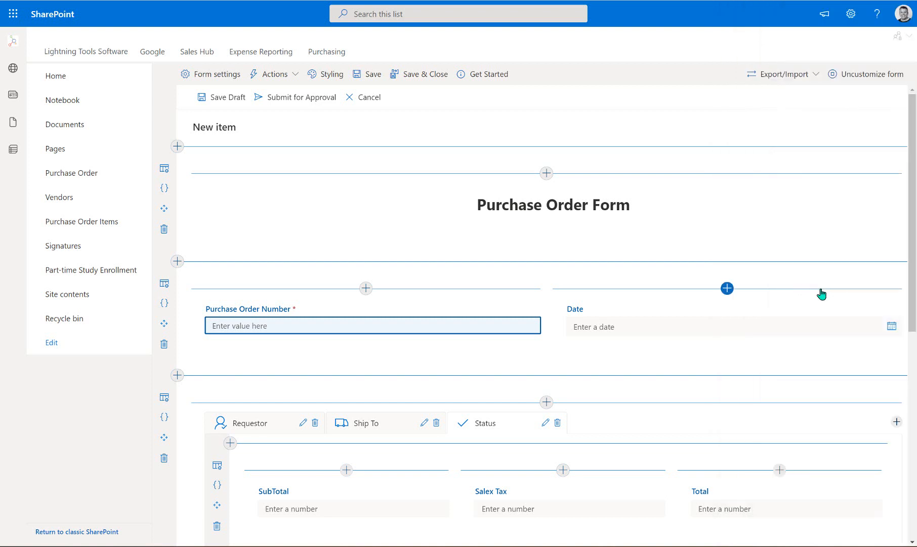
scroll(747, 322, "down", 3)
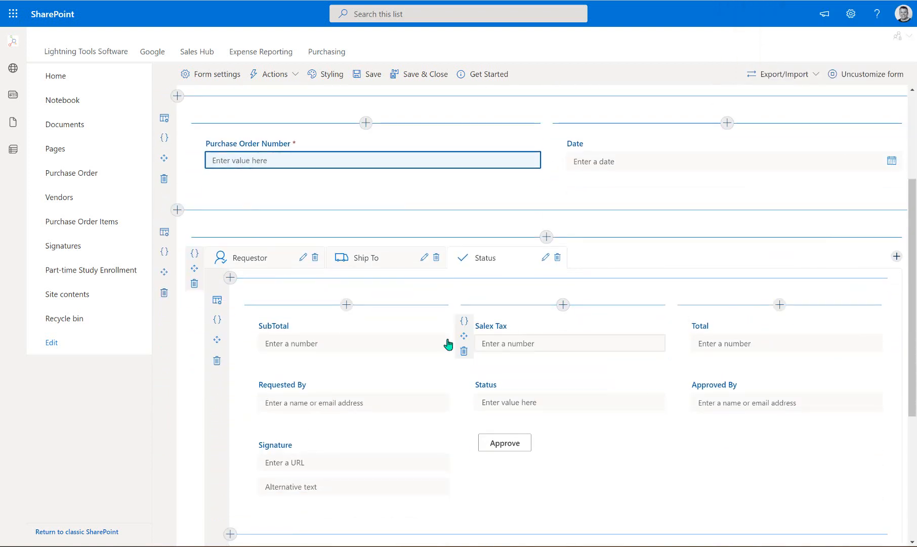
left_click(195, 253)
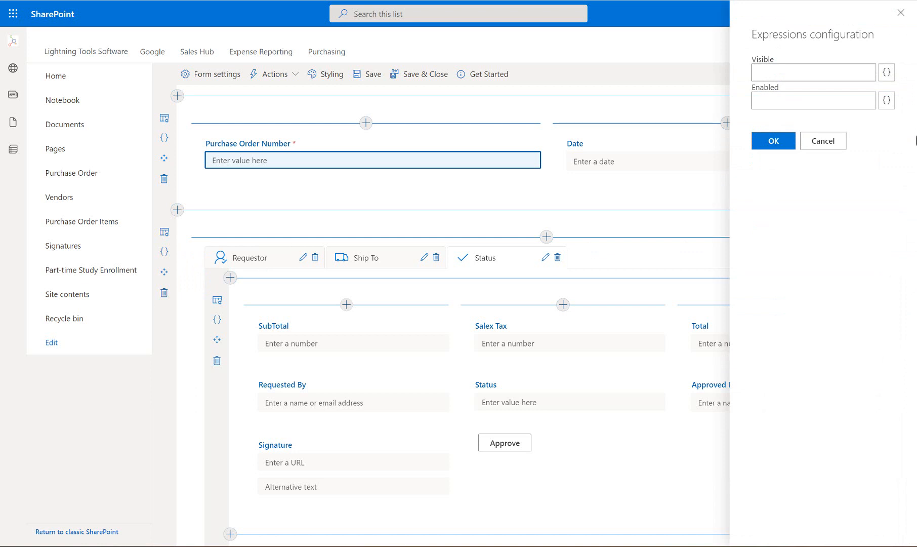
left_click(839, 140)
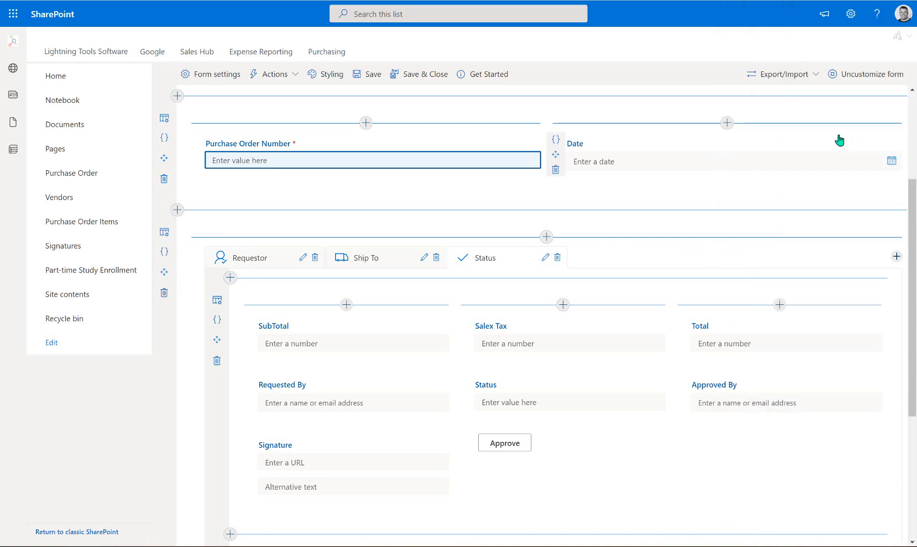
Check the expression settings of the Approve button and of the Purchase Order Items sublist
scroll(512, 354, "down", 2)
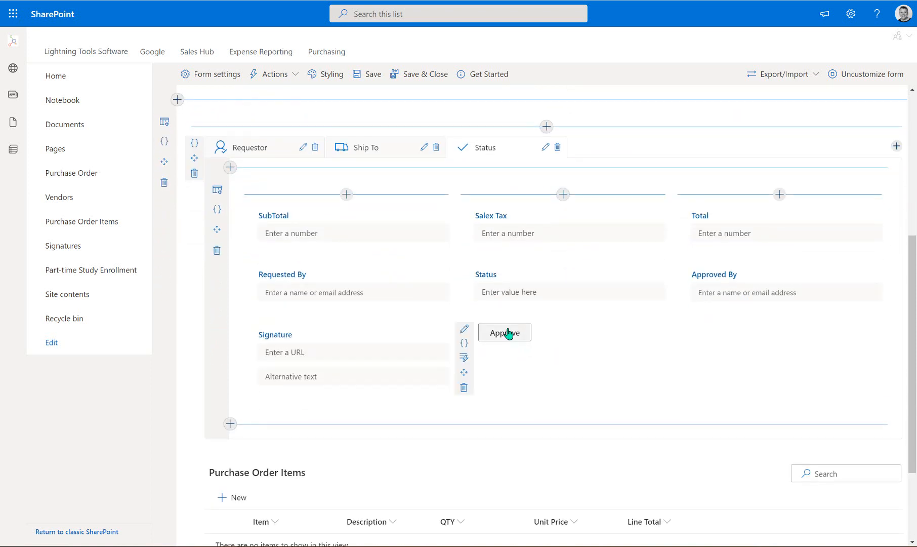
left_click(465, 345)
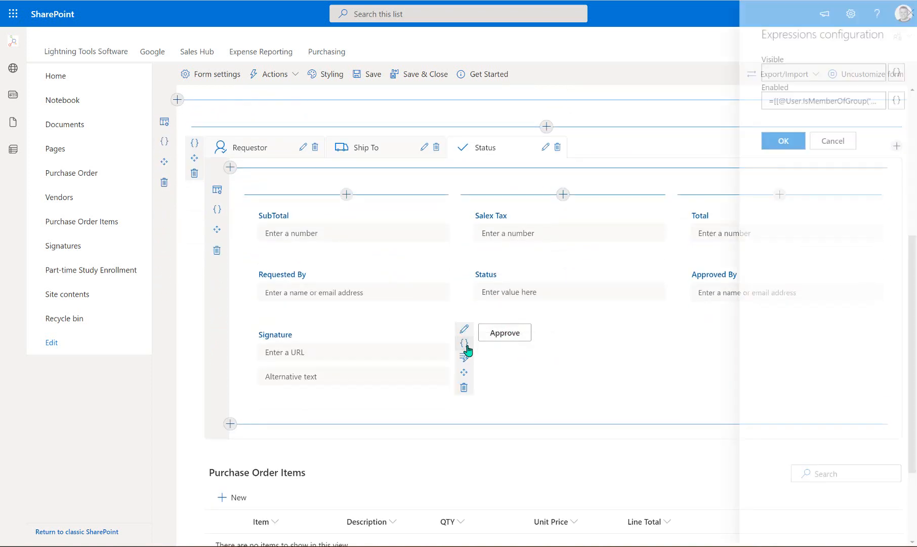
left_click(823, 142)
scroll(504, 391, "down", 2)
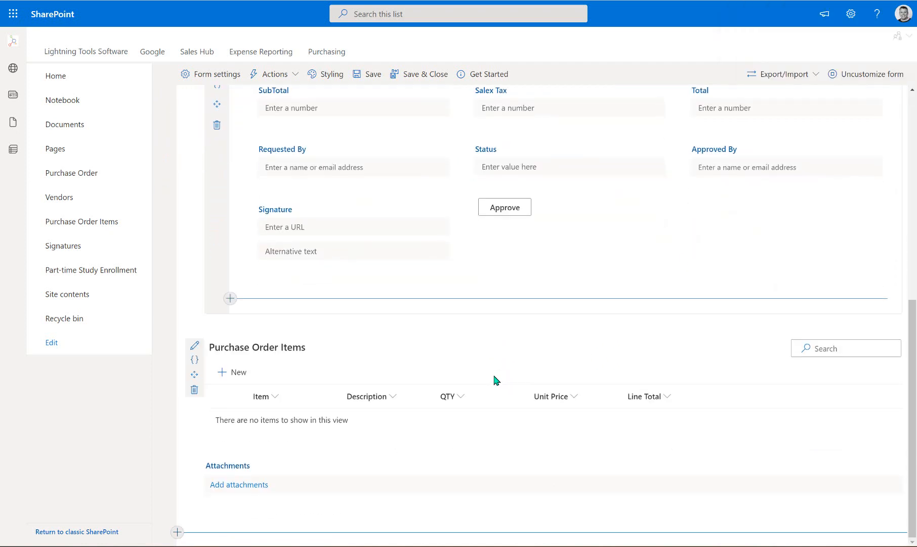
left_click(195, 360)
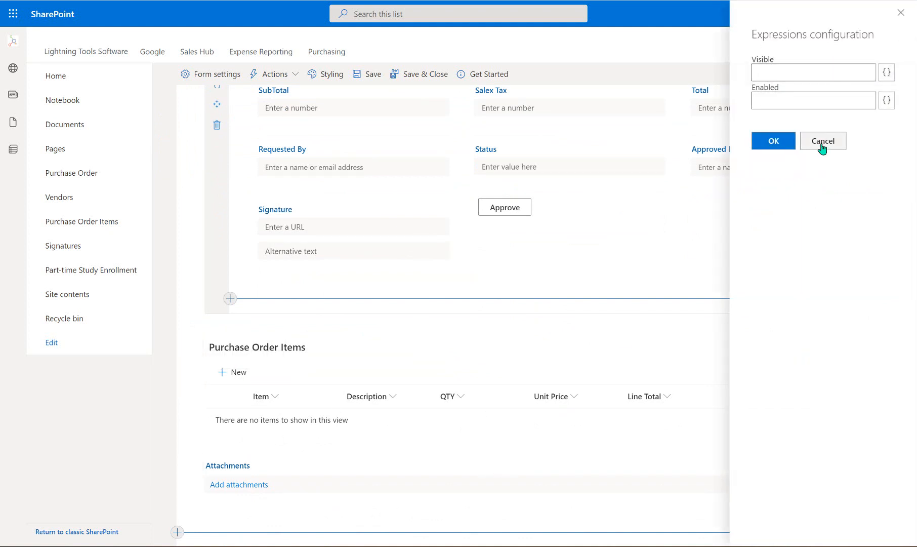
left_click(823, 142)
scroll(658, 200, "up", 2)
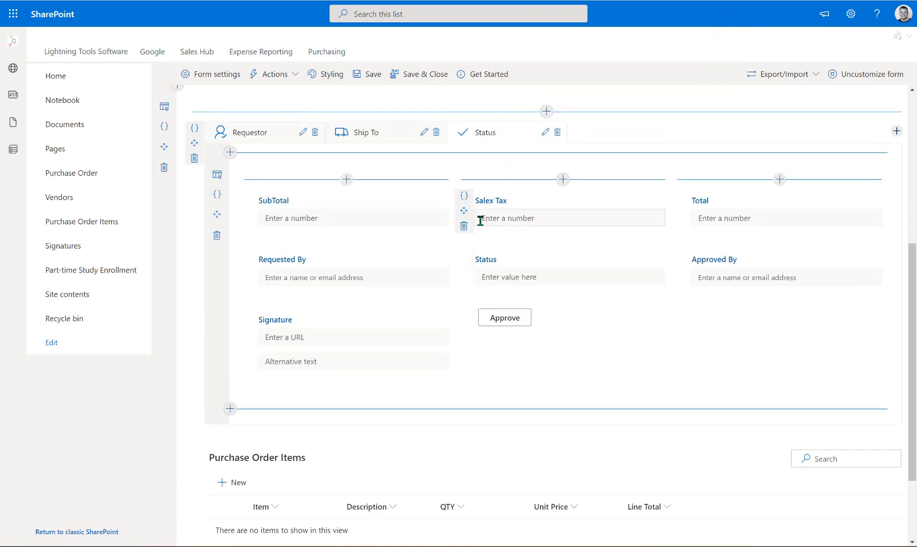
Check which expressions can be configured for the Vendor Type field in the Requestor tab
left_click(259, 132)
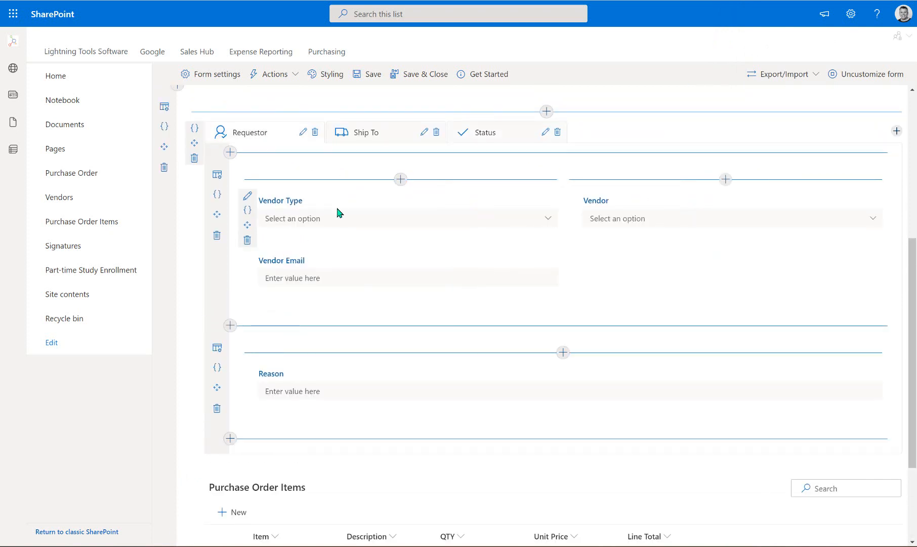
left_click(248, 210)
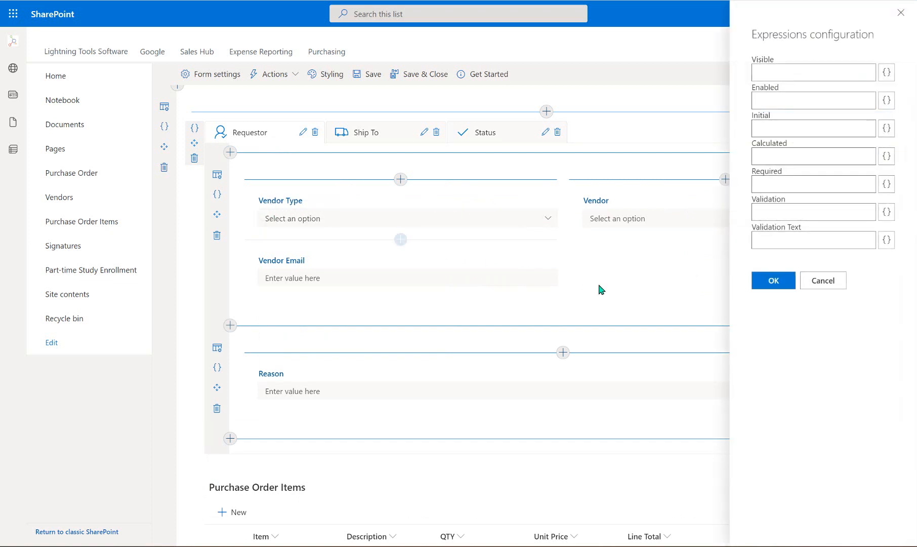
left_click(822, 282)
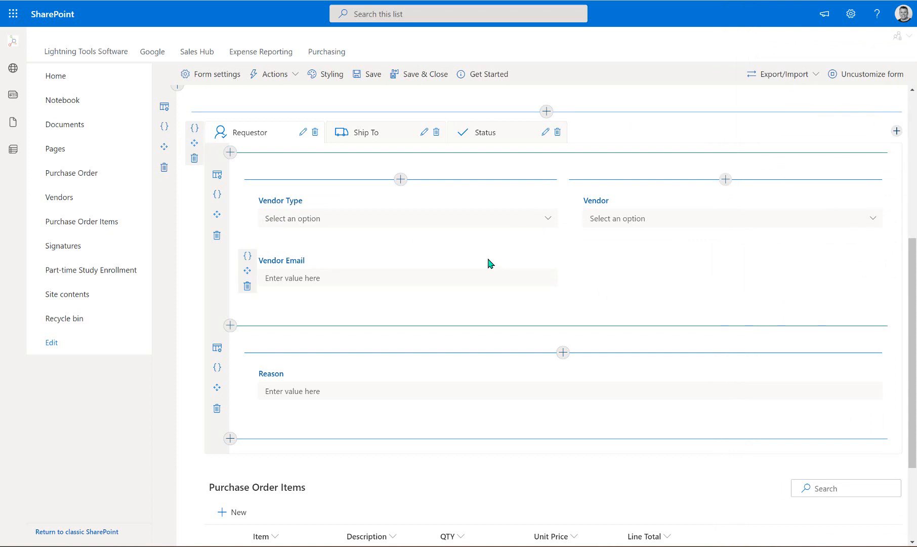
Insert a Send email action between Condition and Close form in the Submit for Approval command bar action
scroll(487, 260, "up", 6)
left_click(276, 74)
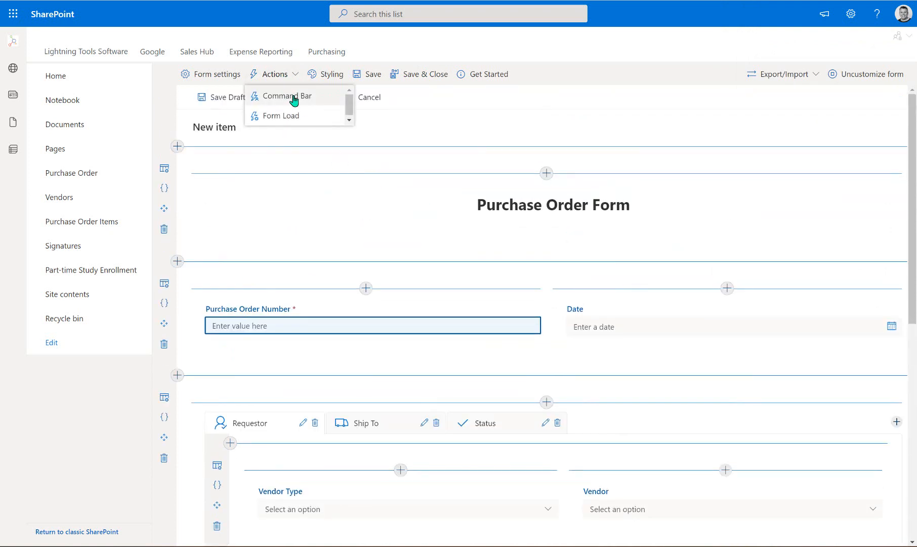
left_click(295, 97)
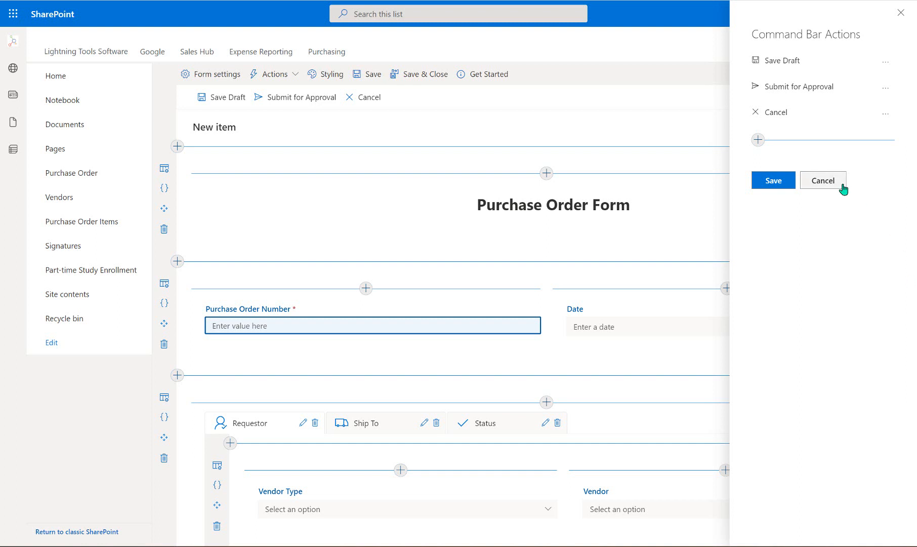
left_click(885, 88)
left_click(848, 127)
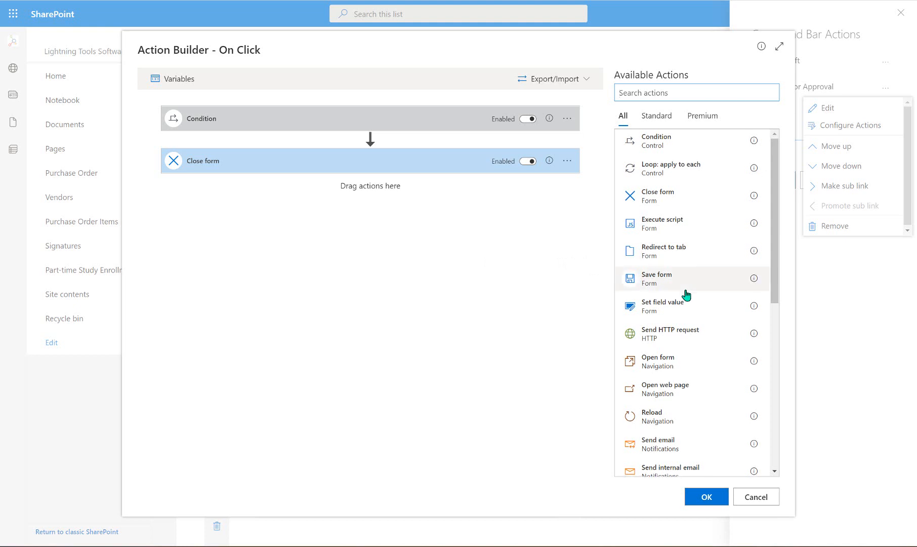
scroll(687, 295, "down", 1)
left_click_drag(673, 391, 324, 134)
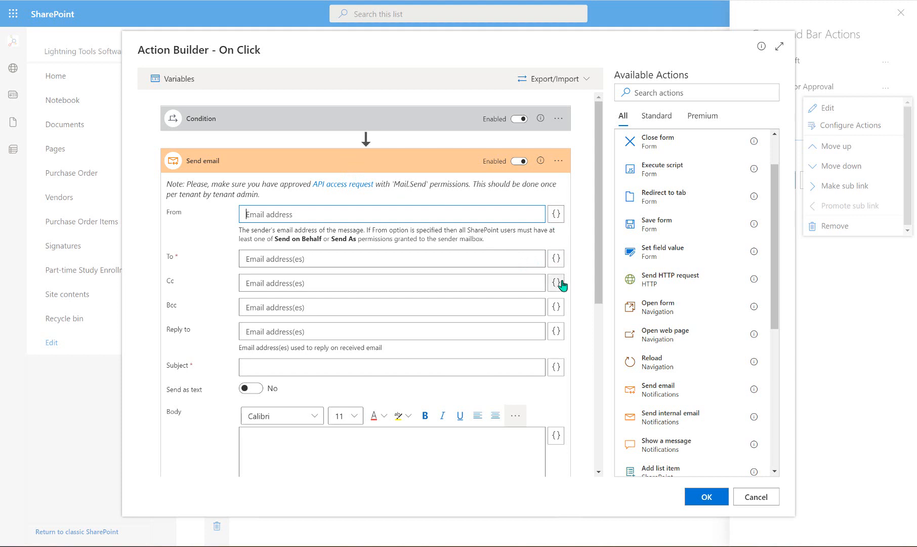
Examine the From expression editor of the Send email action, and discard the action builder and command bar changes
left_click(555, 214)
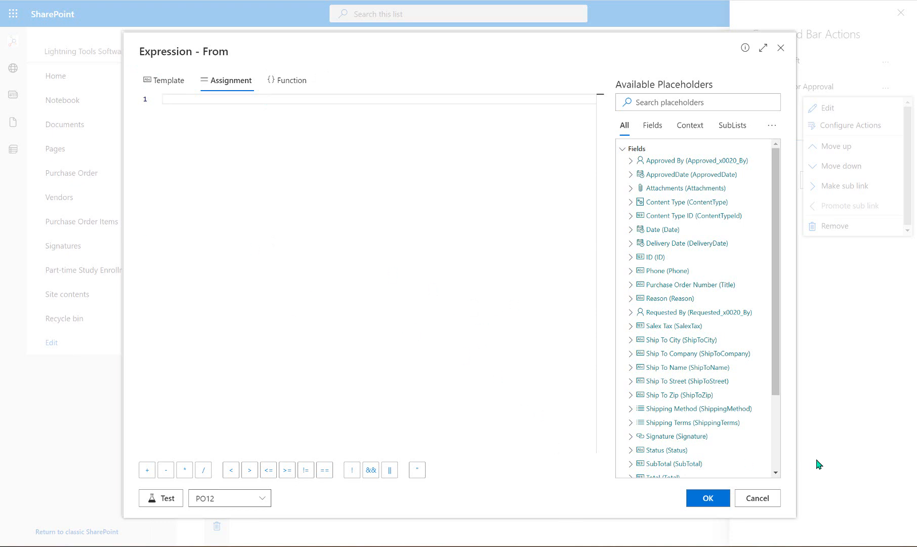
left_click(775, 503)
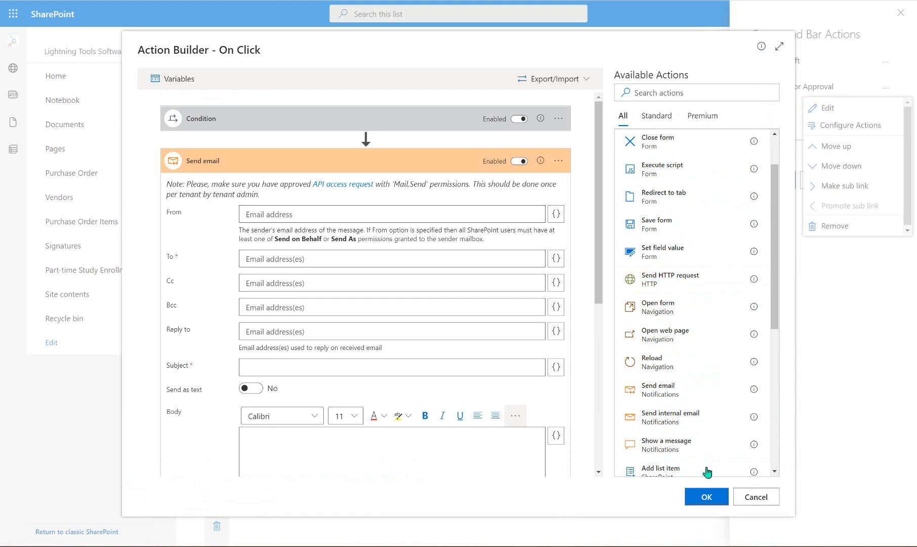
left_click(756, 497)
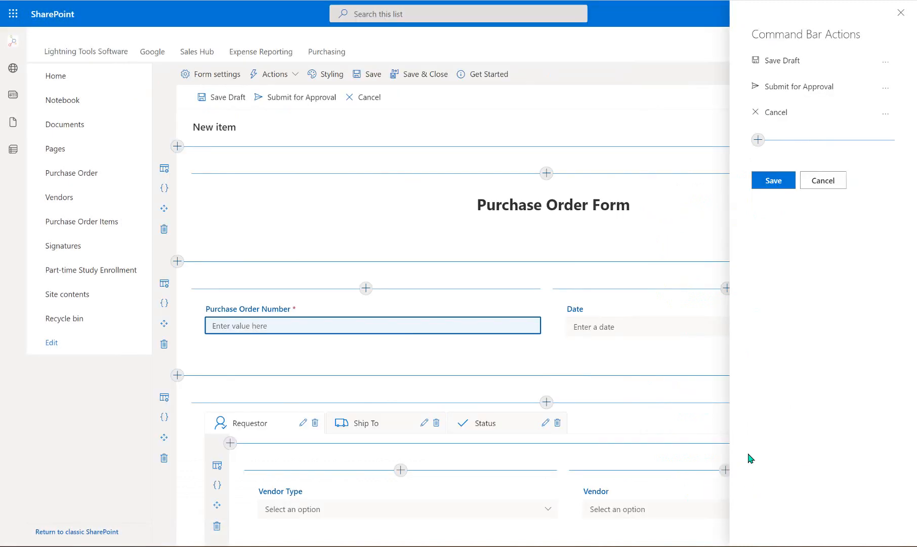
left_click(835, 182)
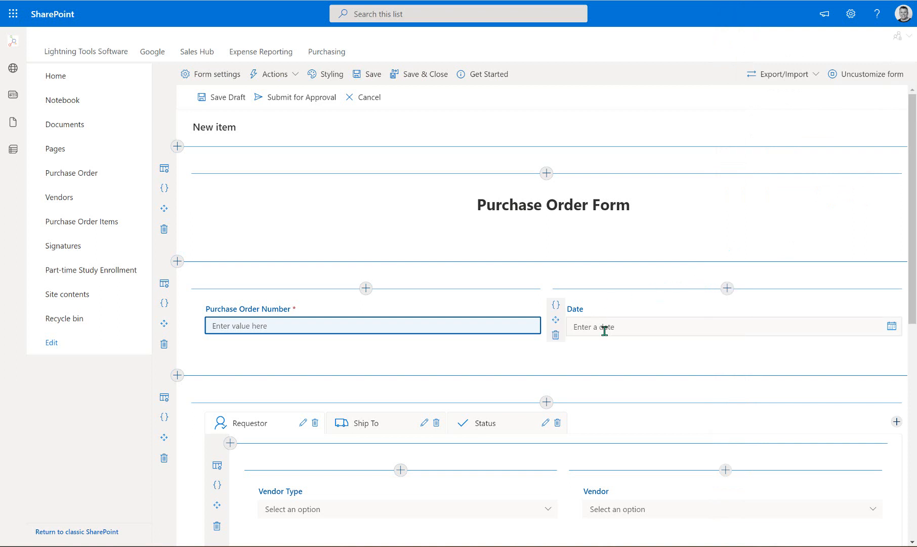
Open the Calculated value expression editor of the SubTotal field in the Status tab
scroll(605, 330, "down", 3)
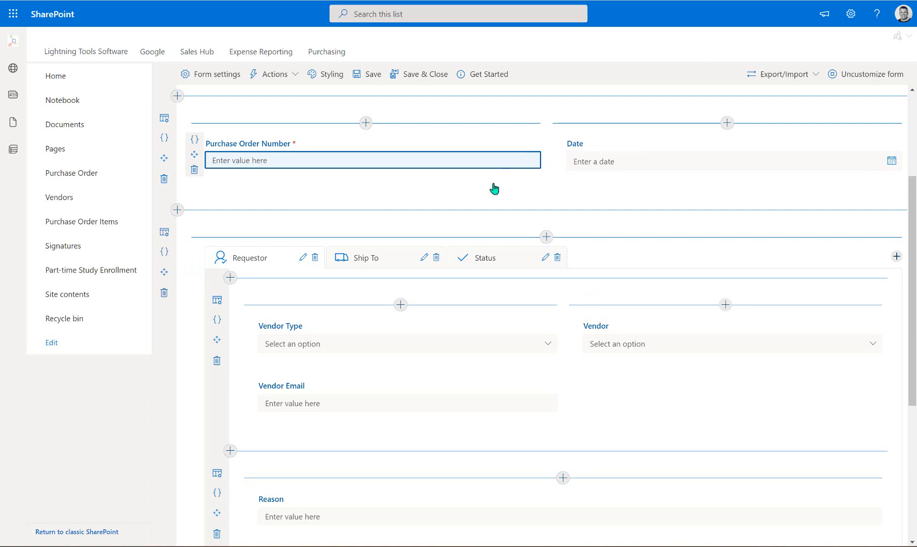
left_click(491, 257)
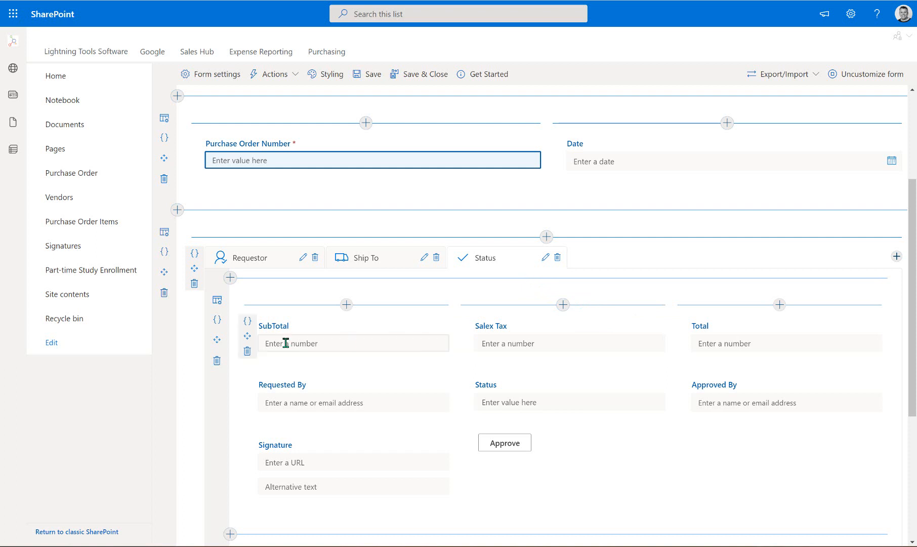
left_click(247, 323)
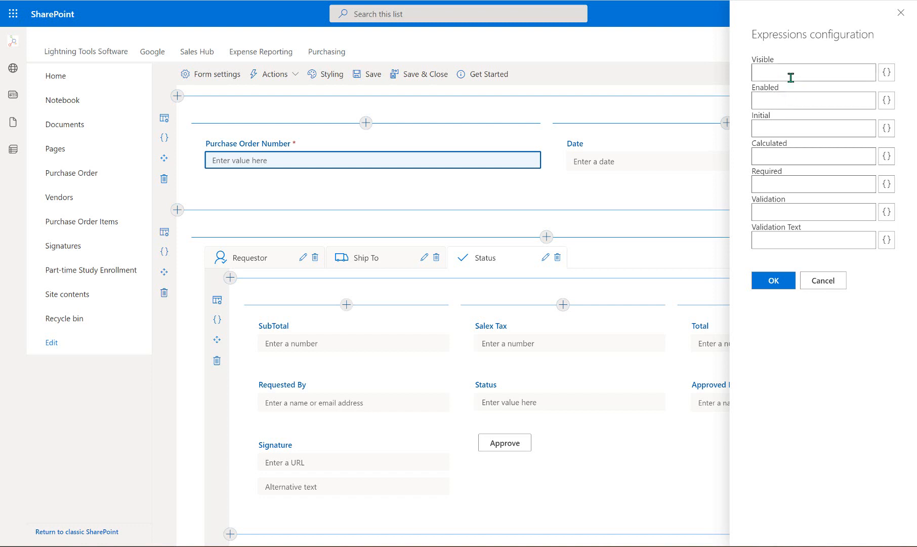
left_click(790, 127)
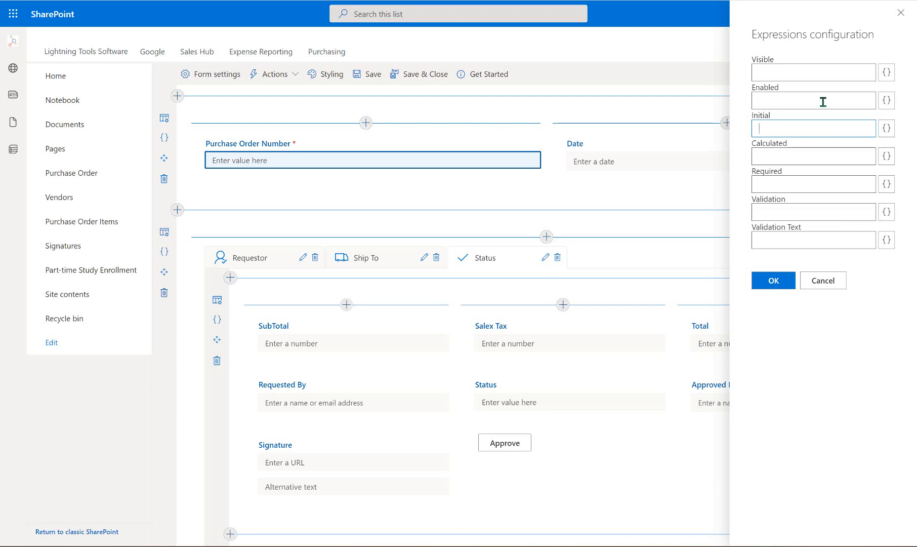
left_click(887, 156)
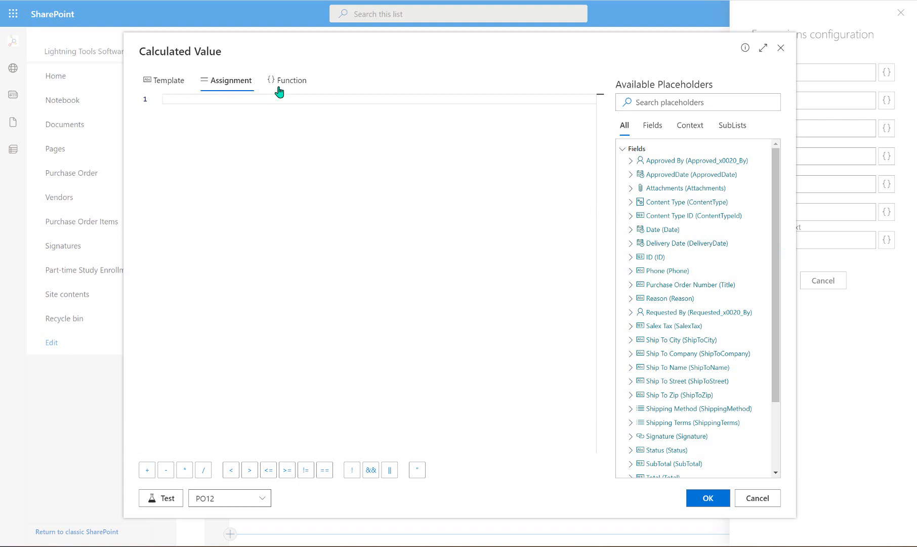
Compare the Template, Assignment and Function modes of the SubTotal calculated value expression
left_click(178, 84)
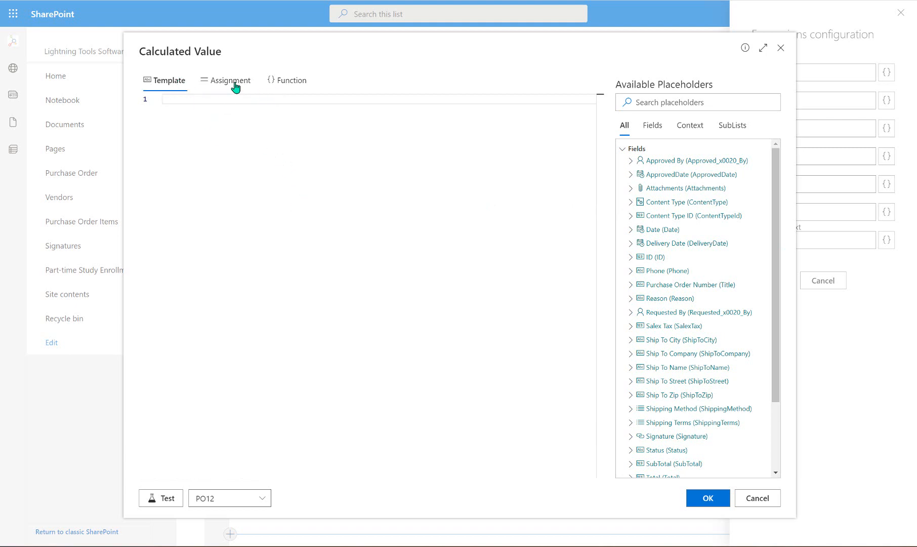
left_click(252, 89)
left_click(297, 86)
left_click(172, 84)
Write the example Assignment expression [[Firstname]]+" "+[[Lastname]] for the calculated value and clear it again
left_click(208, 99)
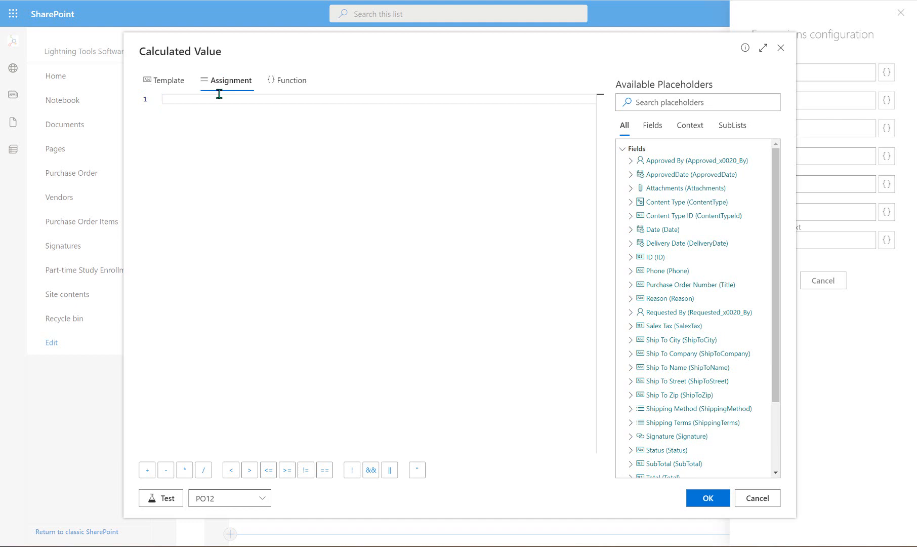
type("[[")
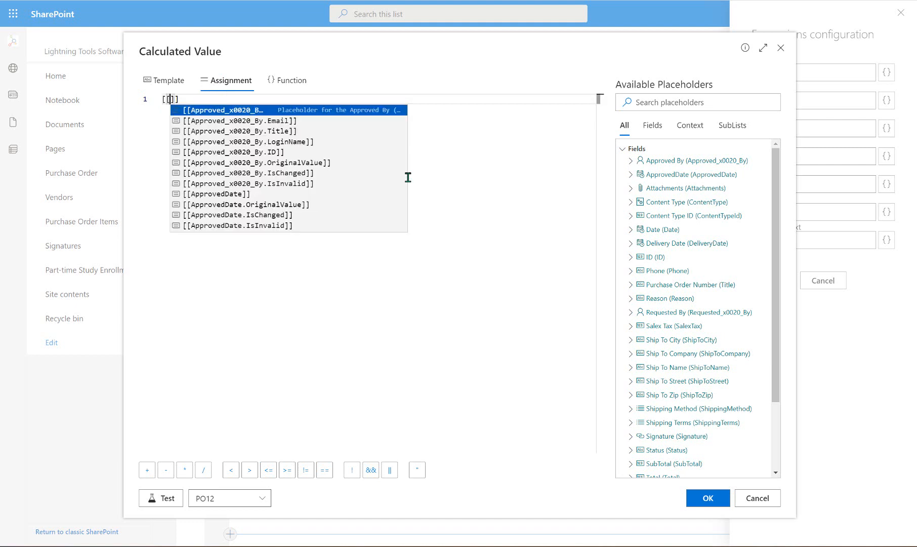
type("Firstname")
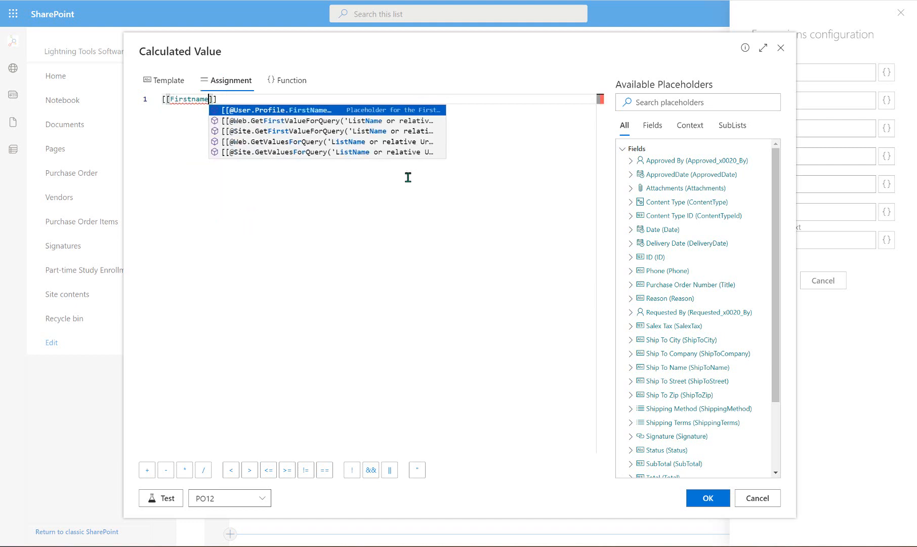
key("Right")
key("Right")
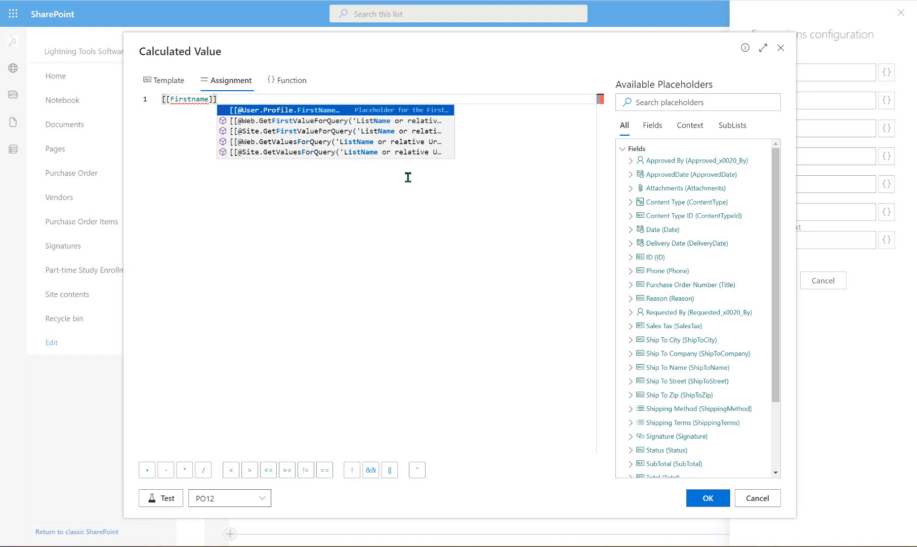
type("+")
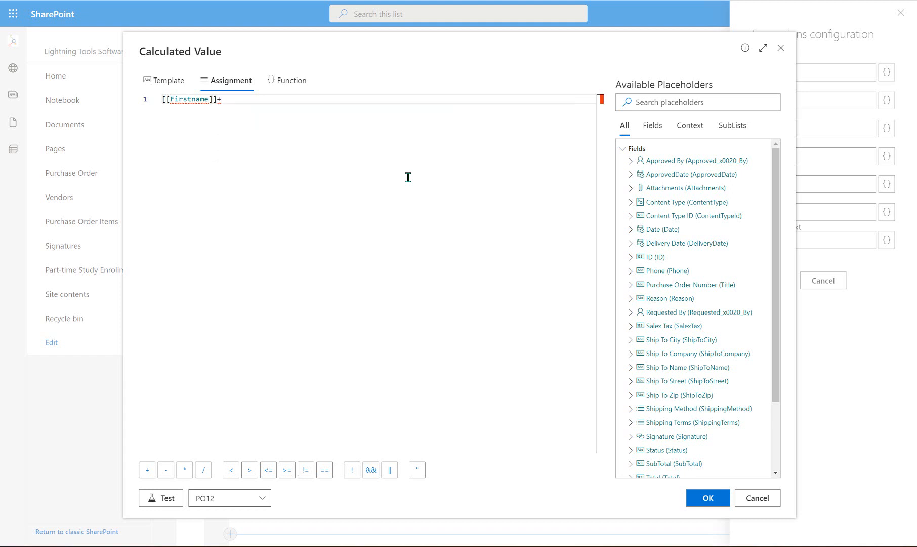
type("\"")
type(" \"")
type("[[Lastn")
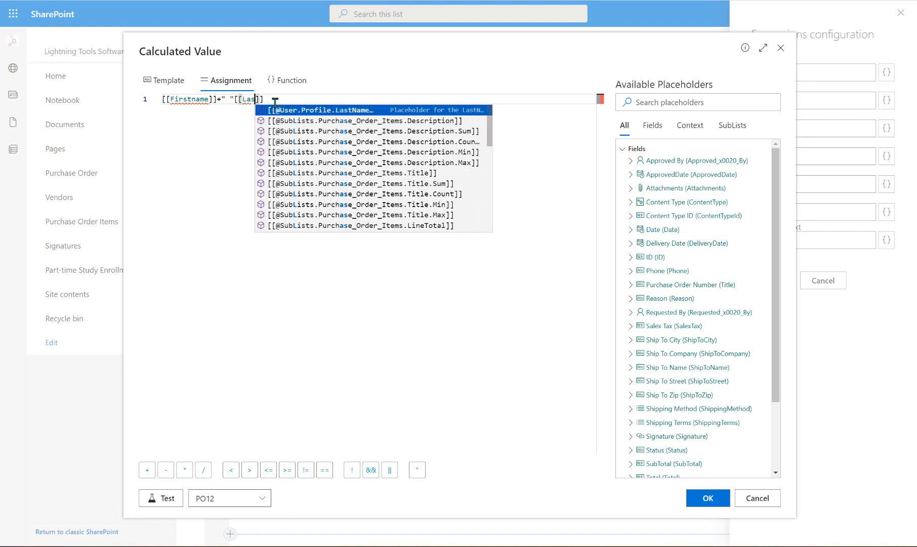
type("ame]]")
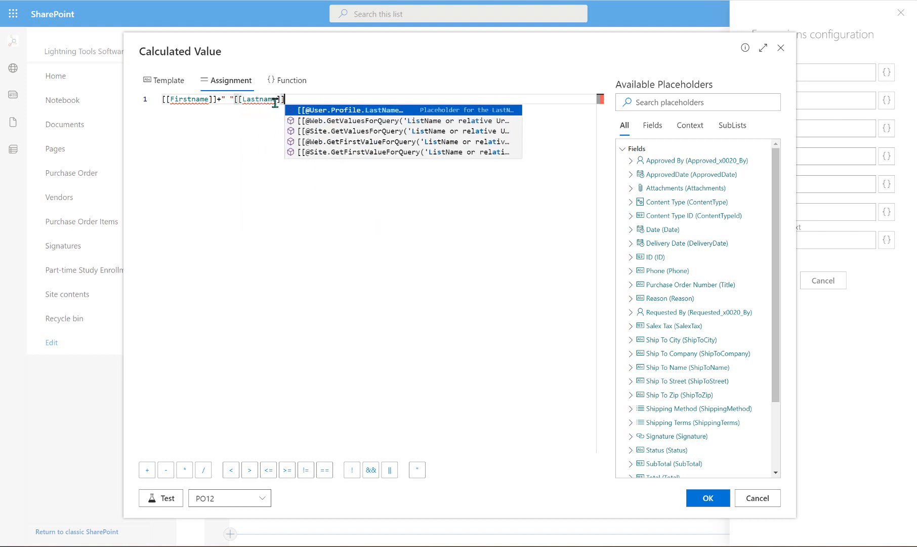
left_click(232, 100)
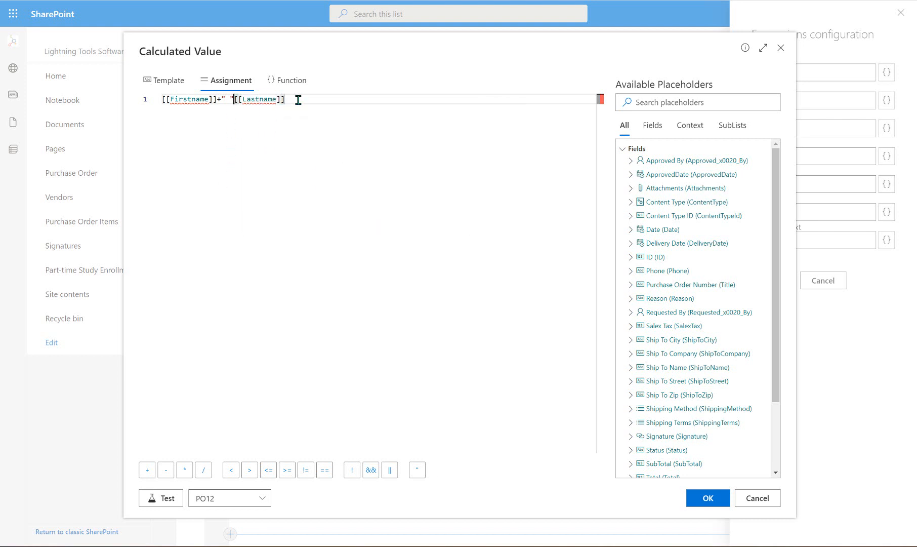
type("+")
left_click_drag(326, 103, 164, 101)
key("Delete")
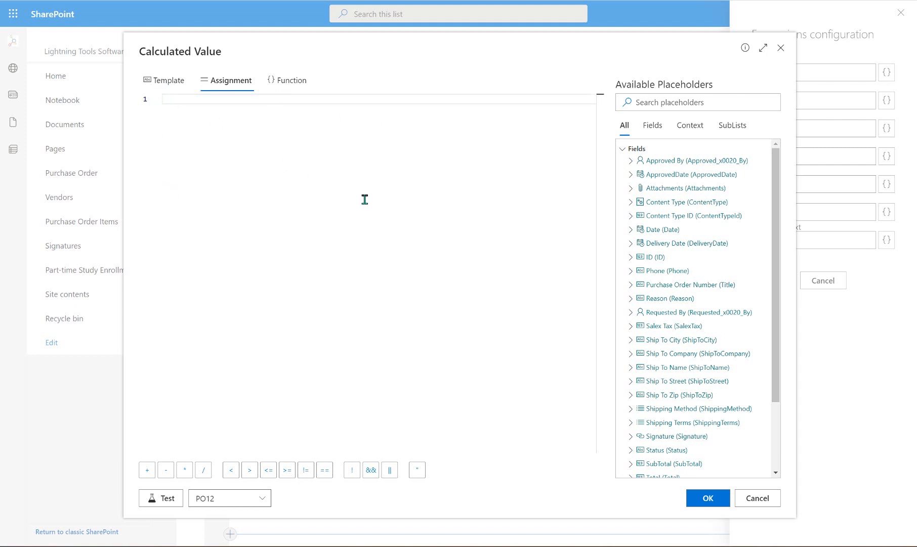
Write the example expression [[Firstname]] [[Lastname]] in Template mode
left_click(166, 81)
left_click(203, 103)
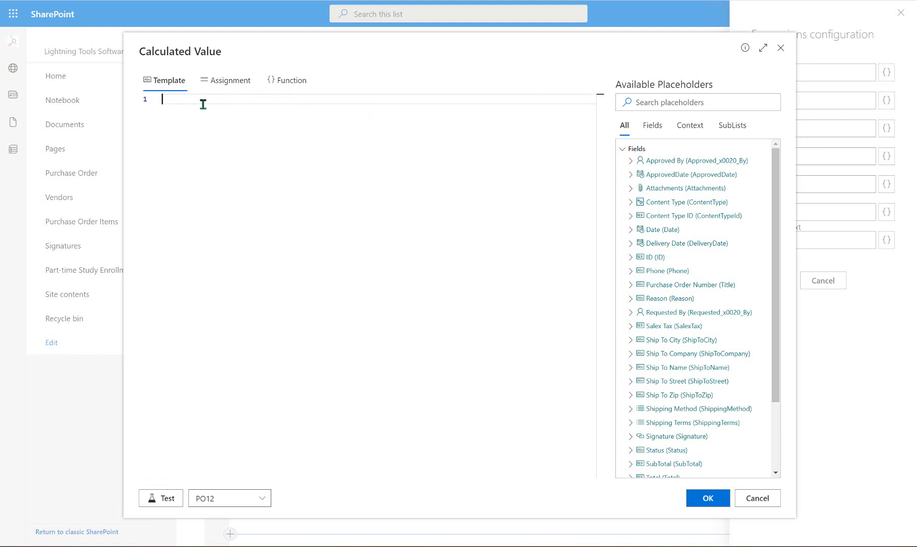
type("[[Firstname")
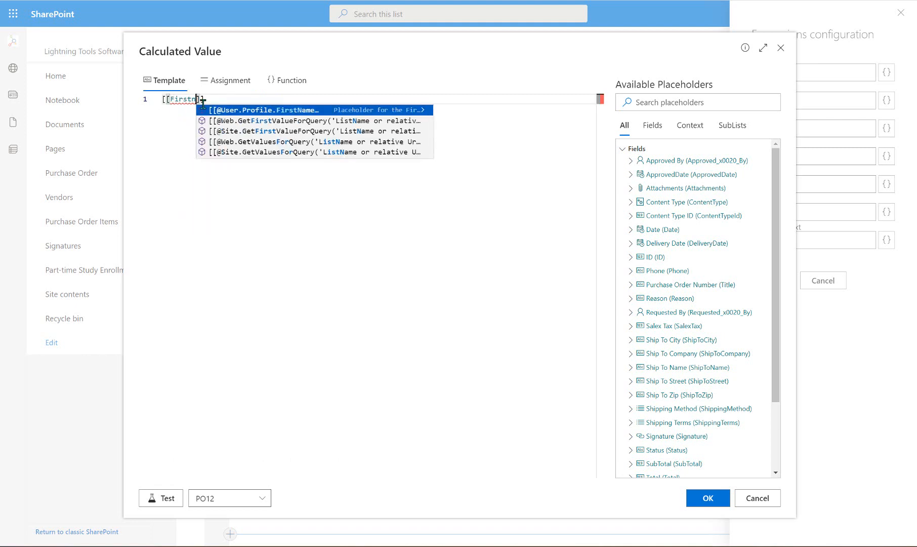
key("End")
type("[[")
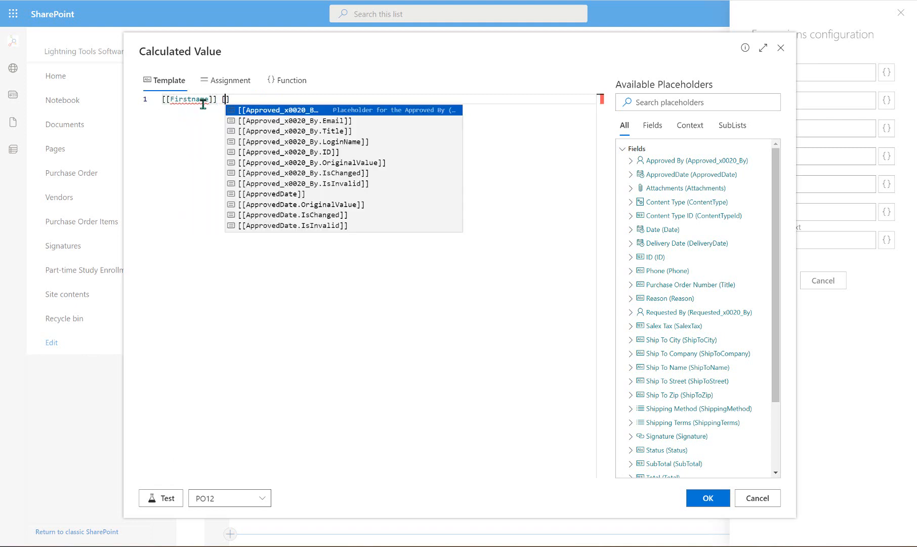
type("Lastname]]")
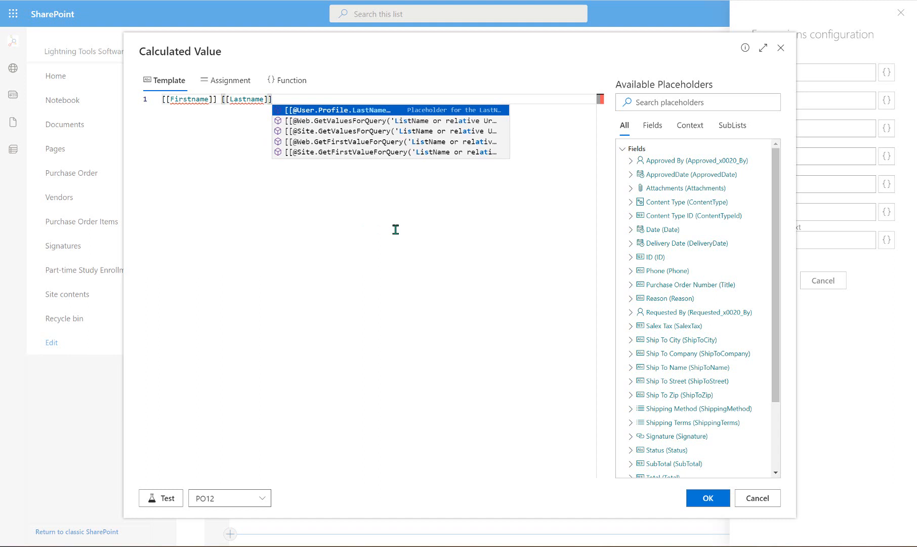
Clear the whole first name and last name expression from the Template editor
key("BackSpace")
key("BackSpace")
key("BackSpace")
key("BackSpace")
key("BackSpace")
key("BackSpace")
key("BackSpace")
key("BackSpace")
key("BackSpace")
key("BackSpace")
key("BackSpace")
key("BackSpace")
key("BackSpace")
key("BackSpace")
key("BackSpace")
key("BackSpace")
key("BackSpace")
key("BackSpace")
key("BackSpace")
key("BackSpace")
key("BackSpace")
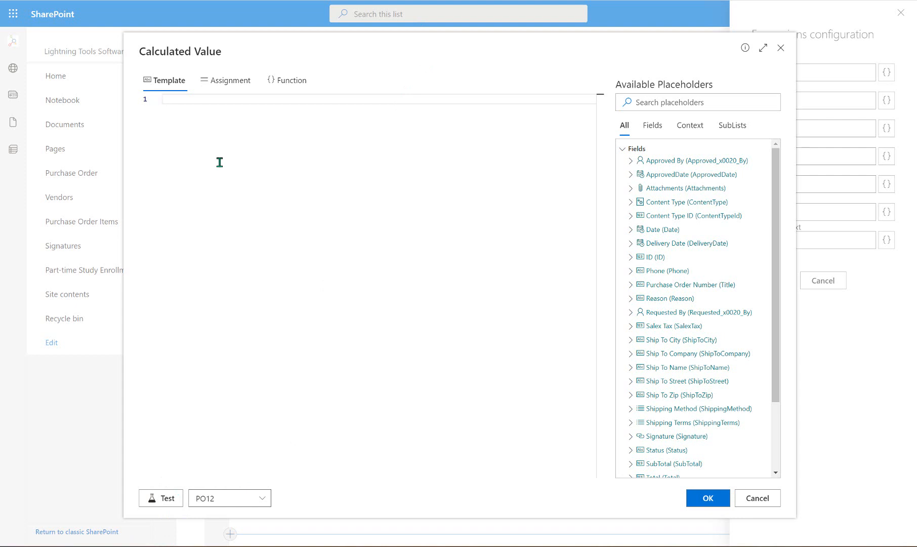
Build the Template expression PO[[ID]] using the ID field placeholder, and test it against item PO12
type("P")
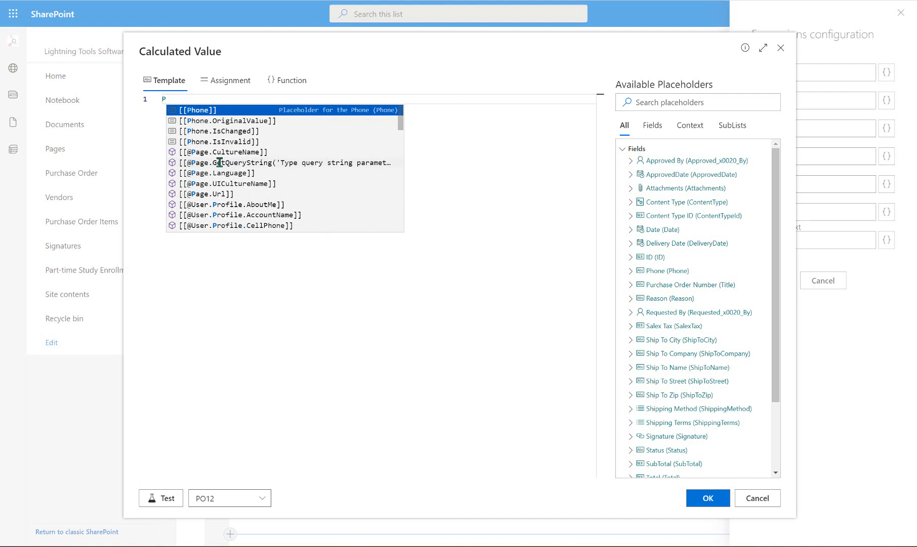
type("O")
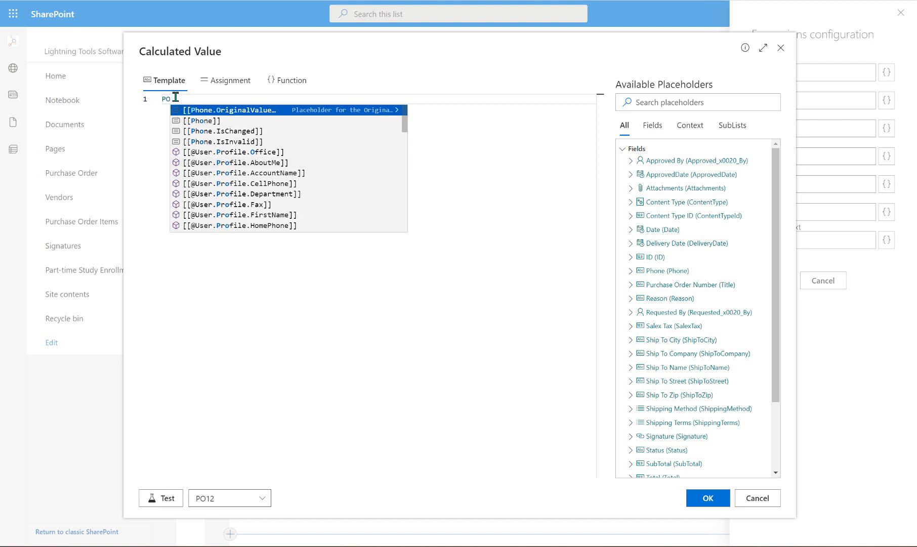
double_click(671, 258)
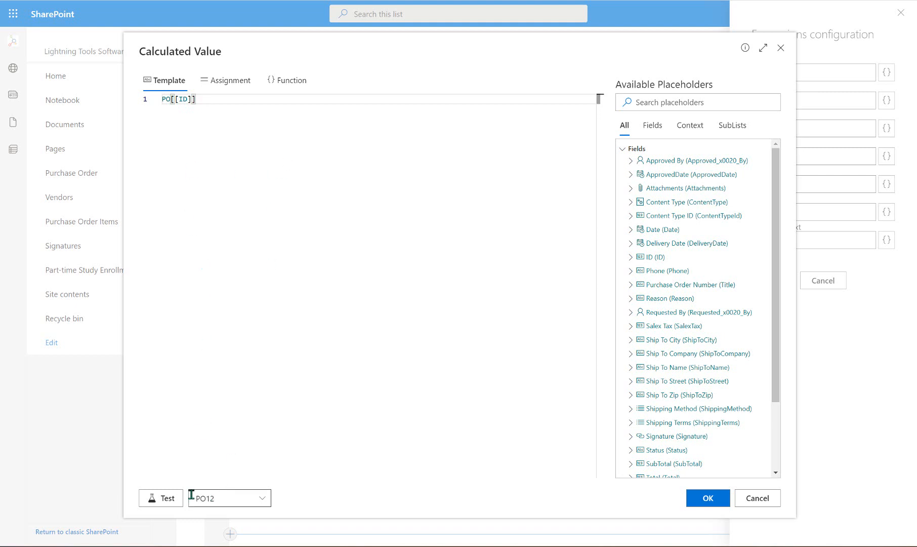
left_click(168, 499)
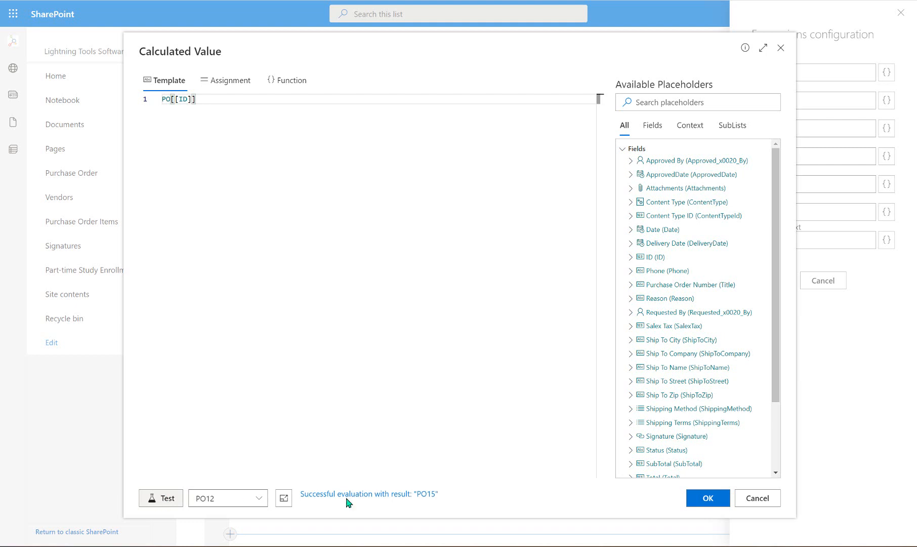
Test the Template expression PO[[ID]] against item PO8, and clear the expression from the editor
left_click(257, 498)
left_click(222, 423)
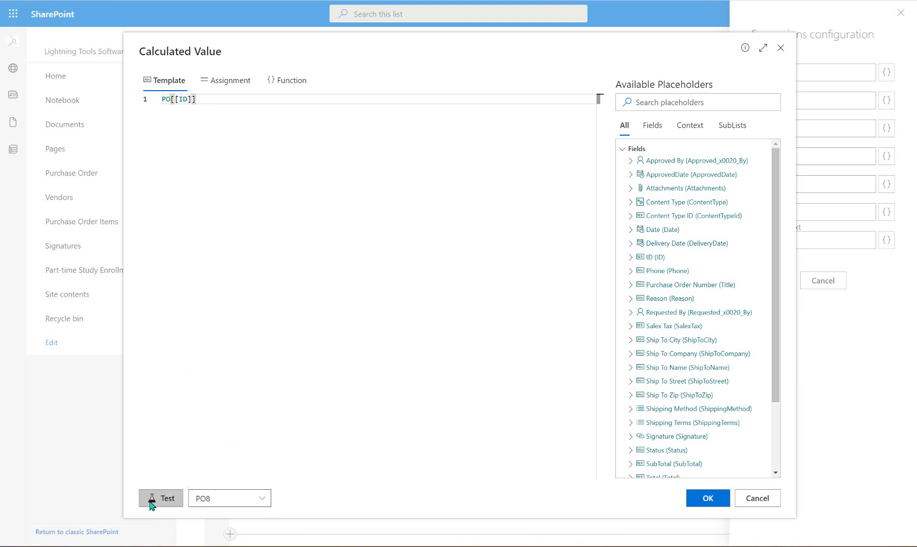
left_click(152, 498)
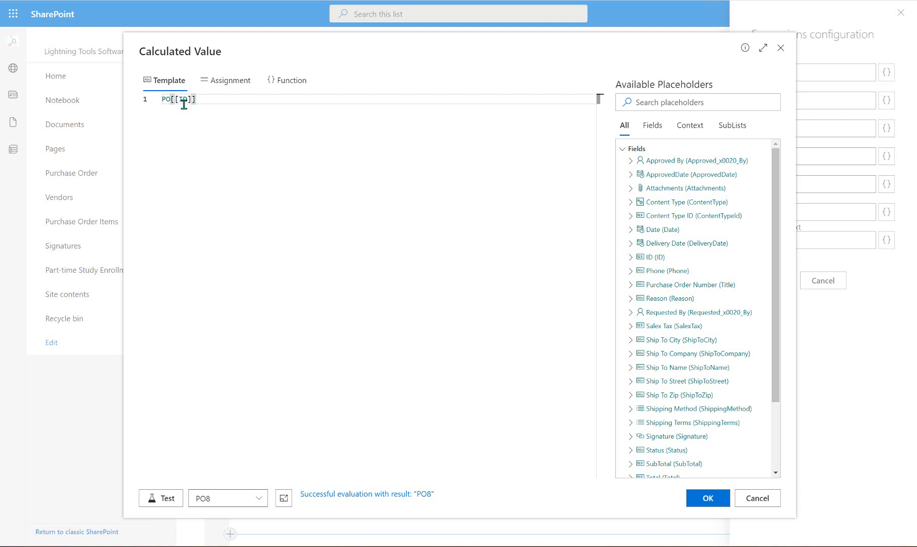
left_click_drag(207, 104, 162, 100)
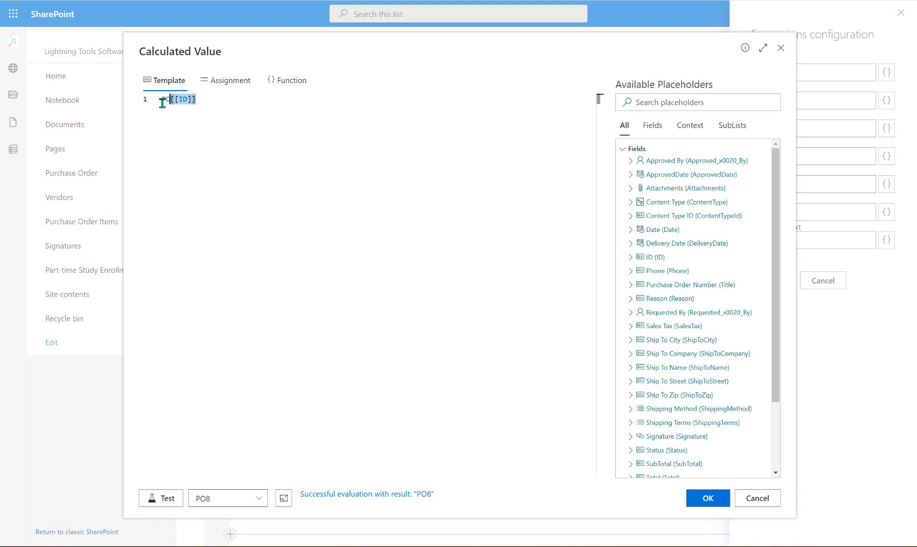
key("Delete")
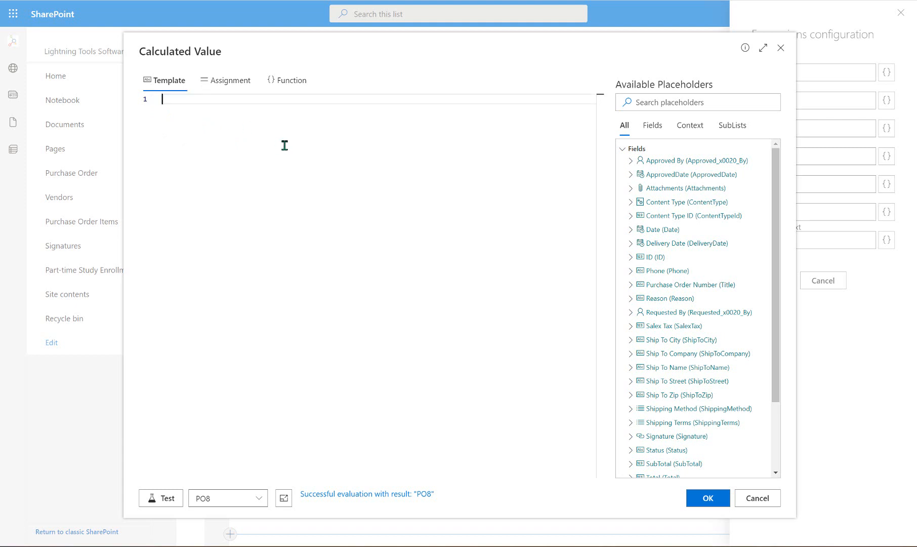
Build the Assignment expression "PO"+[[ID]] with the ID field placeholder and test it against item PO8
left_click(242, 82)
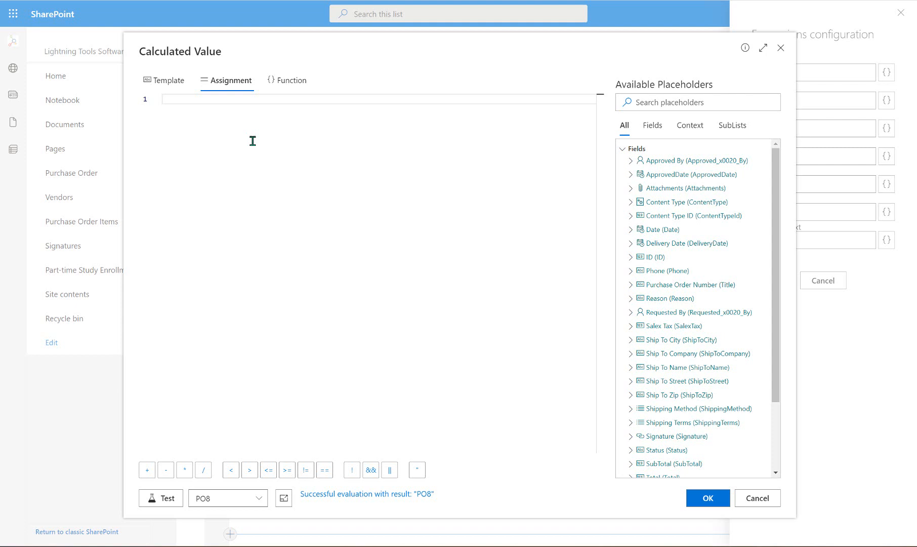
left_click(259, 104)
type("\"PO\"")
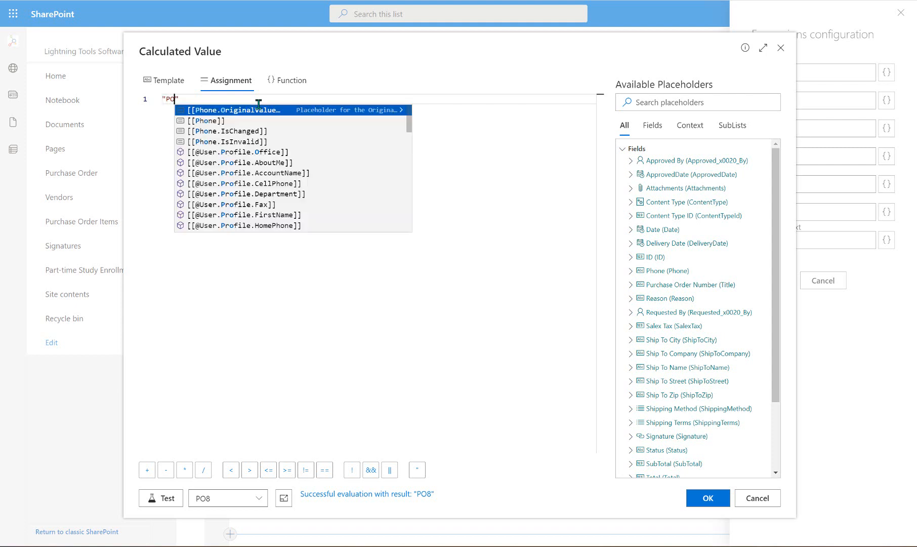
type("+")
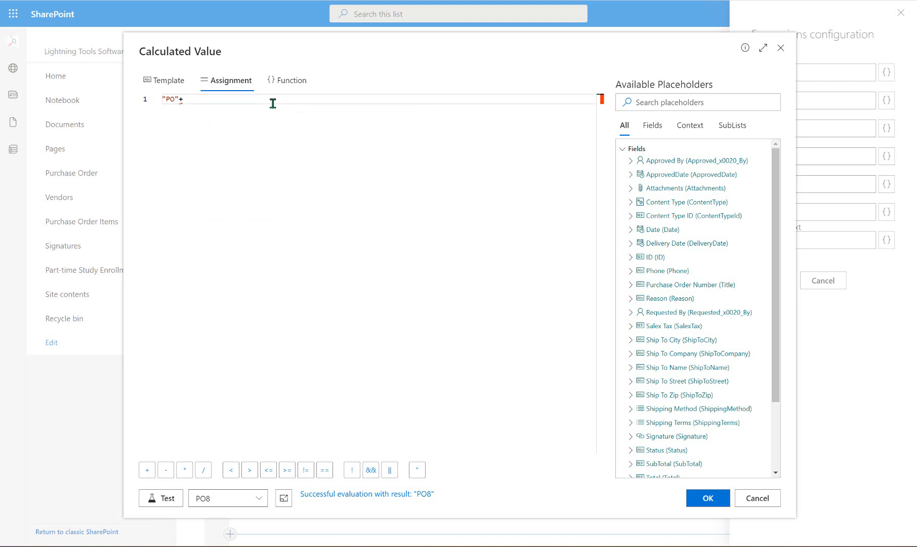
left_click(656, 257)
left_click(161, 499)
Try the Assignment expression as PO[[ID]], without quotes or plus sign, in a test against PO8, and clear it
left_click(183, 99)
key("BackSpace")
key("BackSpace")
key("BackSpace")
left_click(172, 500)
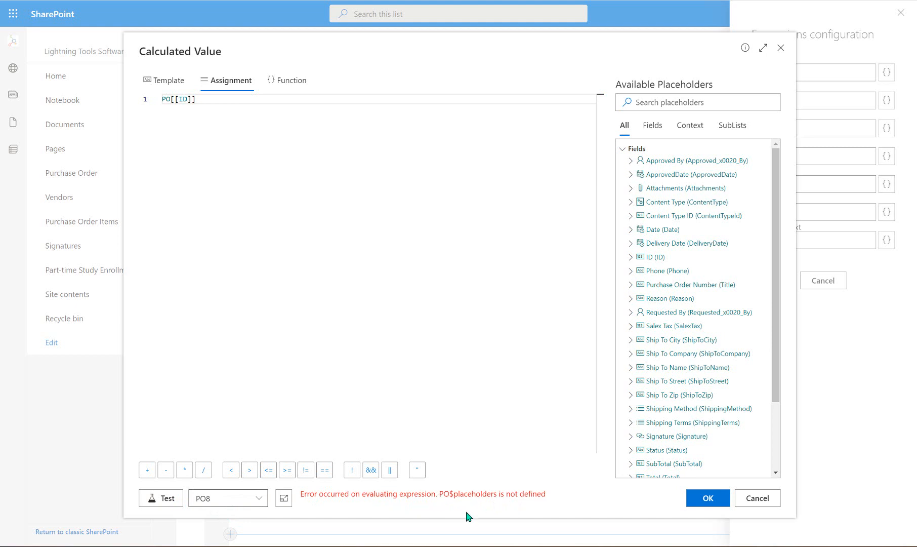
triple_click(223, 101)
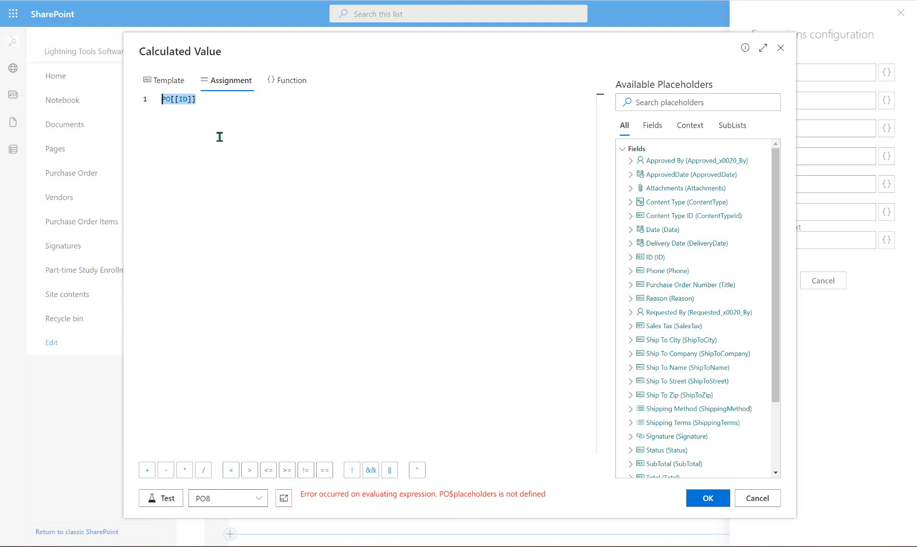
key("BackSpace")
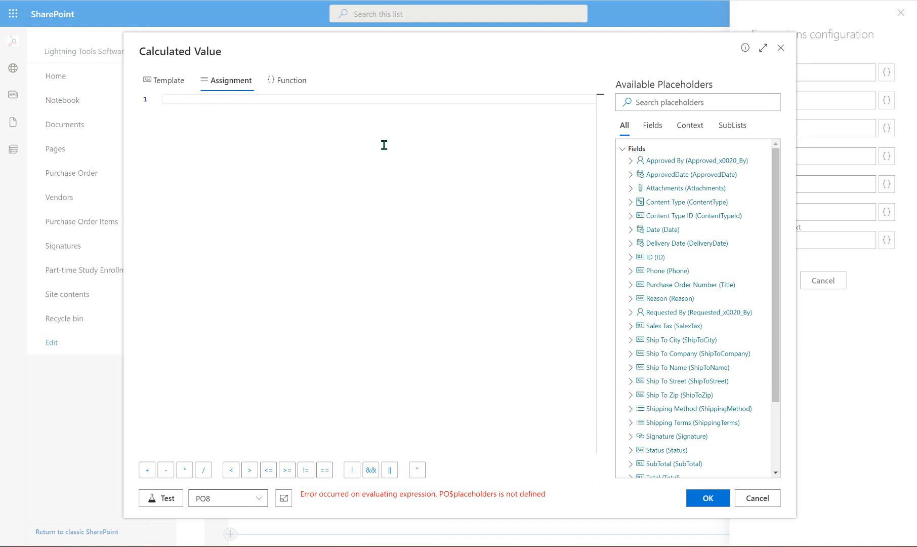
Compare the Function, Template and Assignment expression modes, and look through the placeholders available for the list's fields
left_click(297, 83)
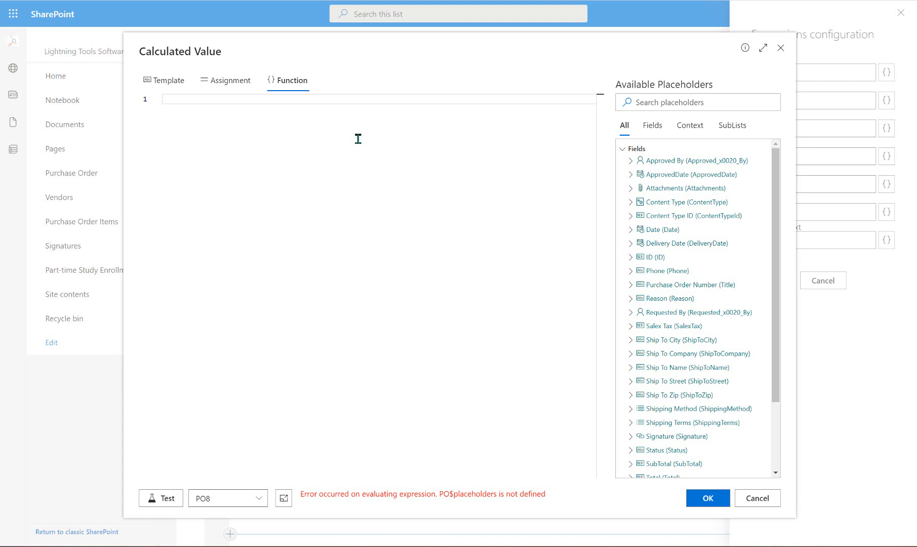
left_click(155, 81)
left_click(226, 82)
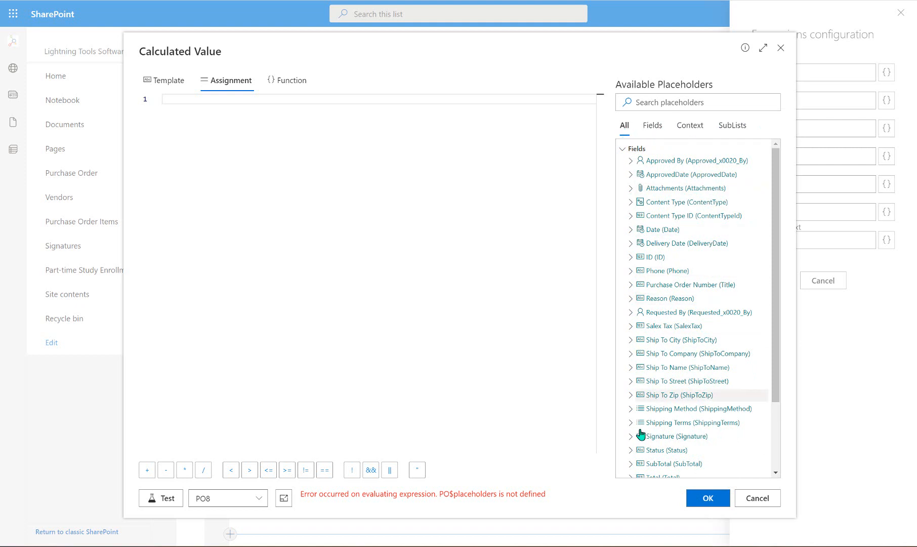
left_click(653, 129)
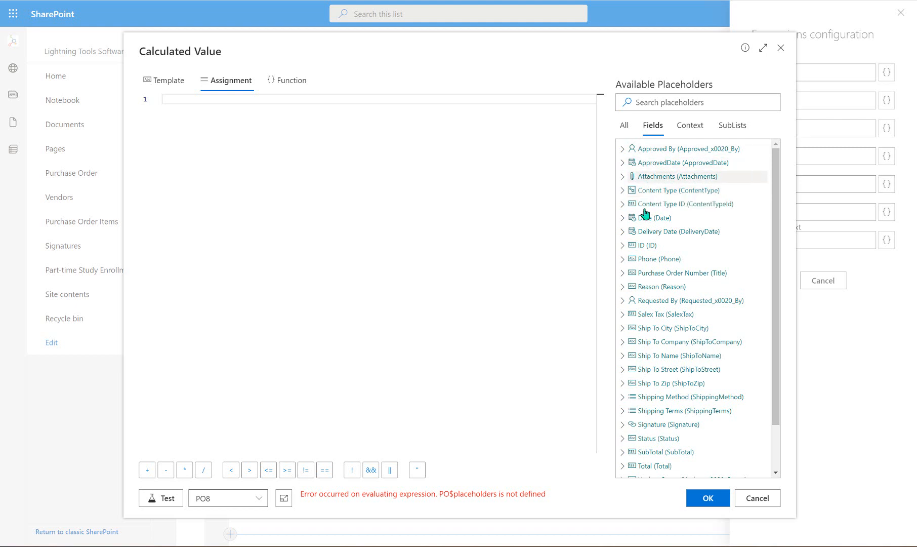
scroll(656, 259, "down", 1)
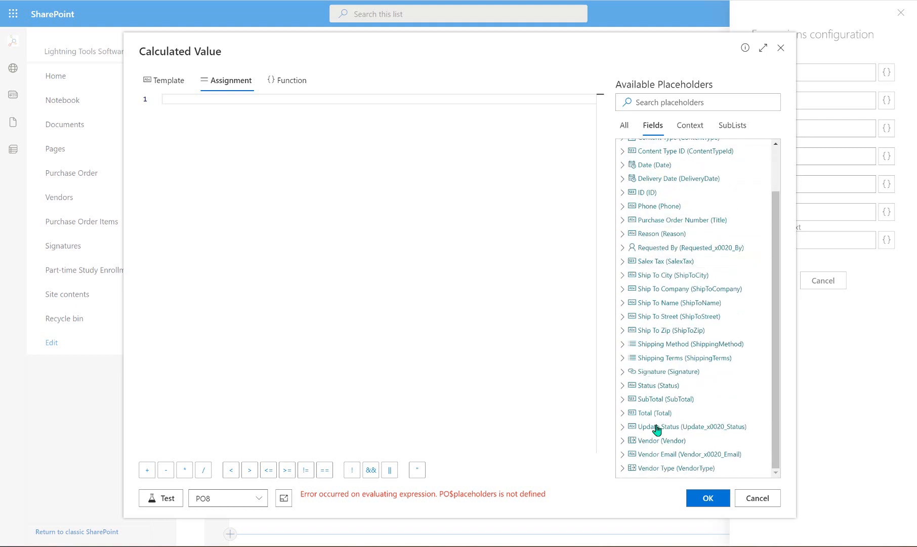
scroll(680, 274, "up", 1)
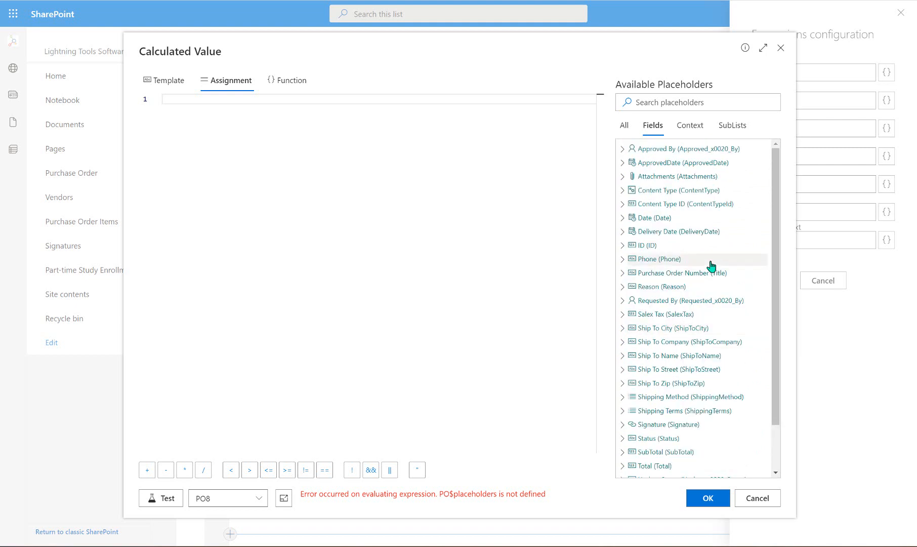
Insert the ID field placeholder into the Assignment expression and remove it again
double_click(658, 249)
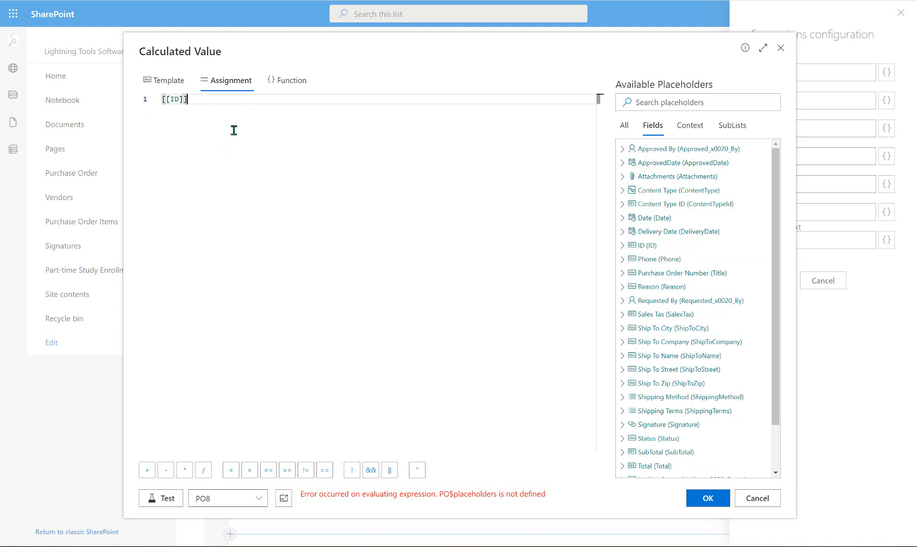
key("BackSpace")
key("BackSpace")
key("BackSpace")
key("BackSpace")
key("BackSpace")
key("BackSpace")
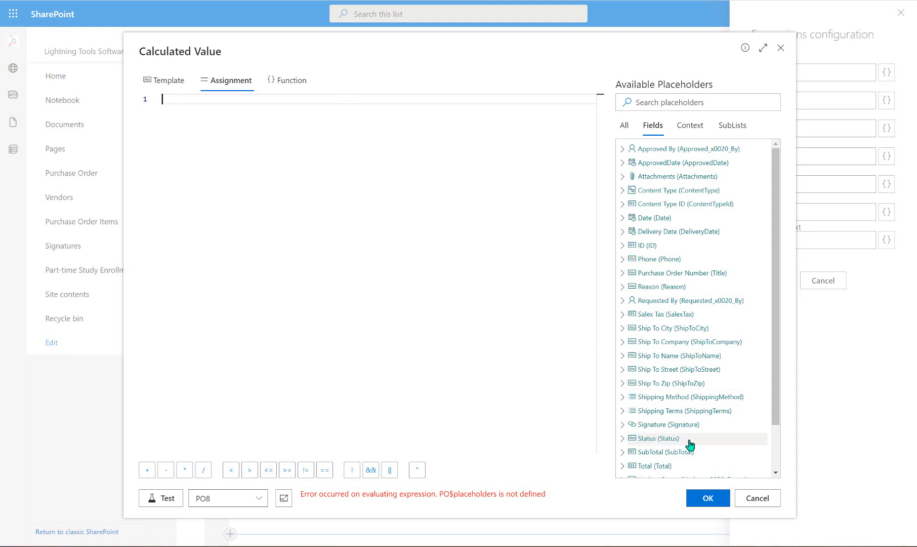
Build the Assignment expression [[SubTotal]]+[[SalexTax]] from the field placeholders and test it against item PO8
left_click(665, 456)
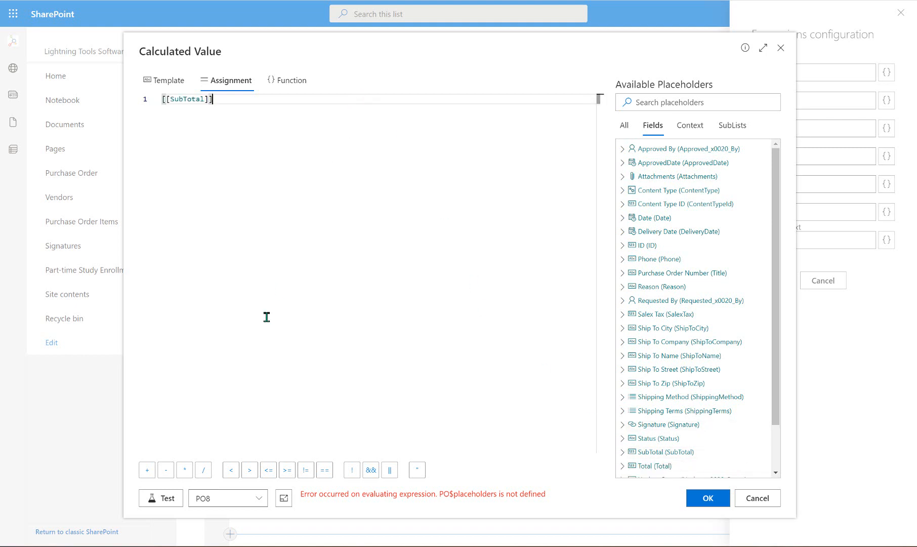
left_click(184, 470)
key("BackSpace")
left_click(151, 465)
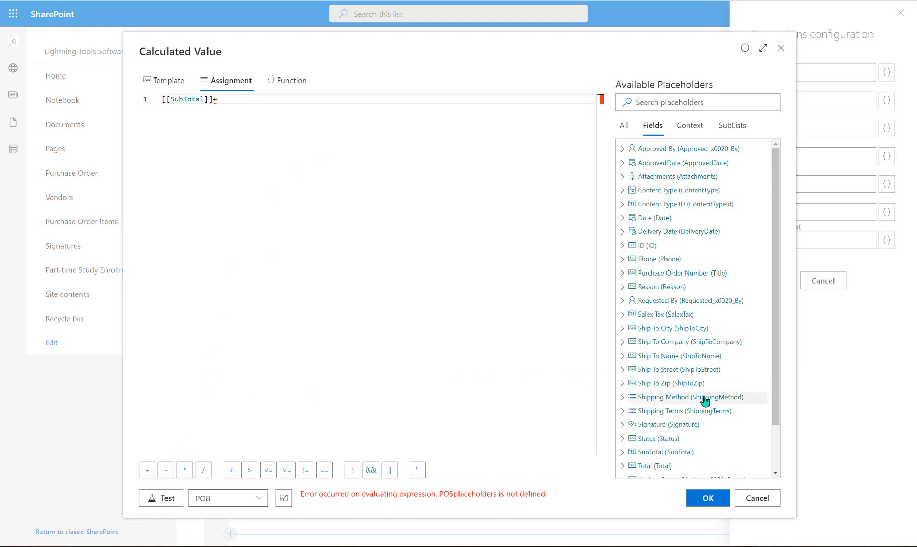
left_click(673, 318)
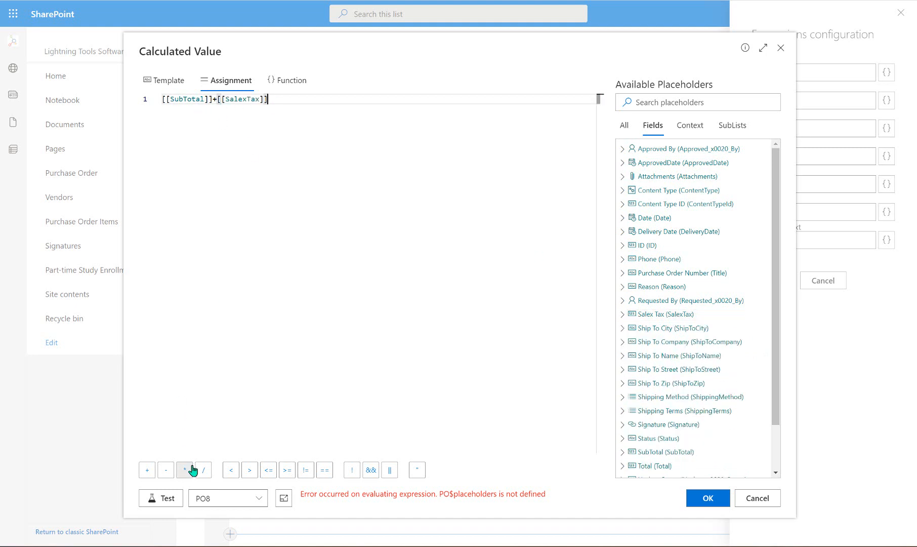
left_click(173, 506)
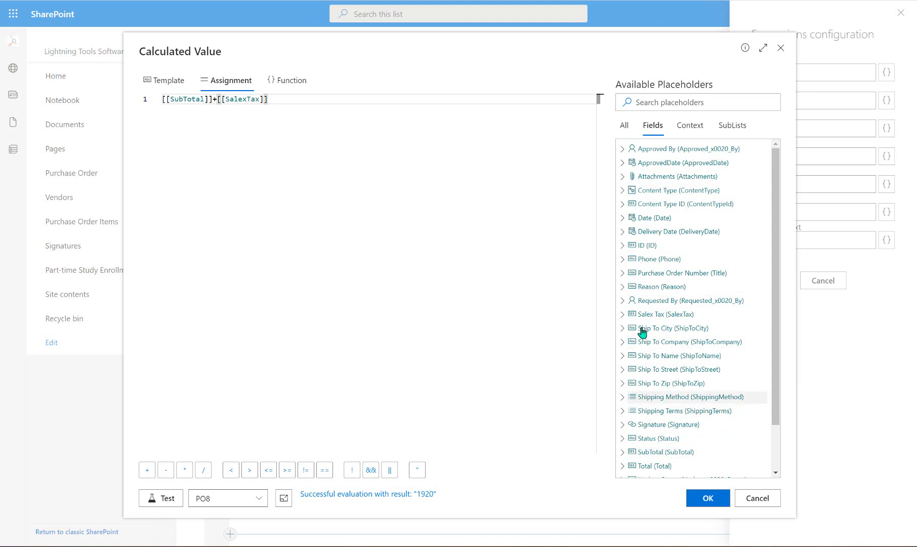
Test [[ID.OriginalValue]] against item PO8 in place of the subtotal and tax expression, and clear the editor
left_click(624, 246)
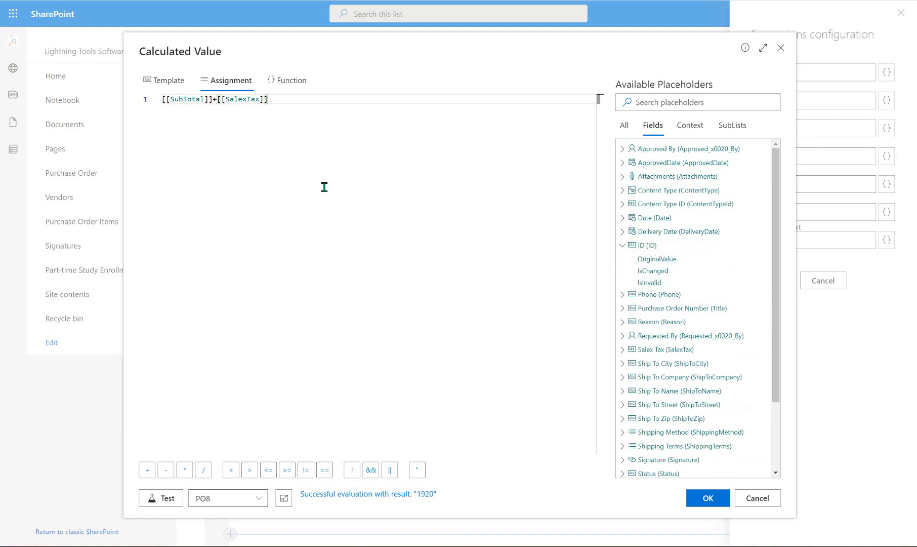
left_click_drag(286, 101, 146, 96)
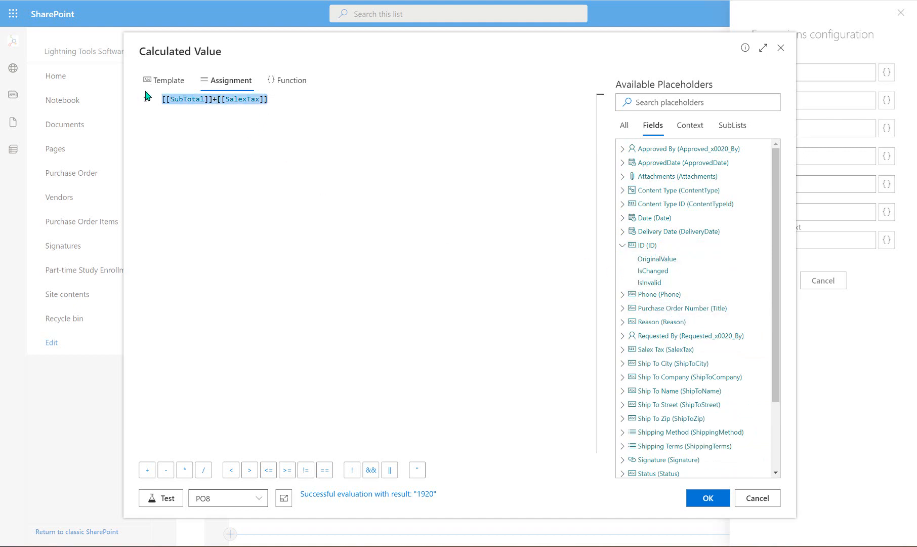
key("Delete")
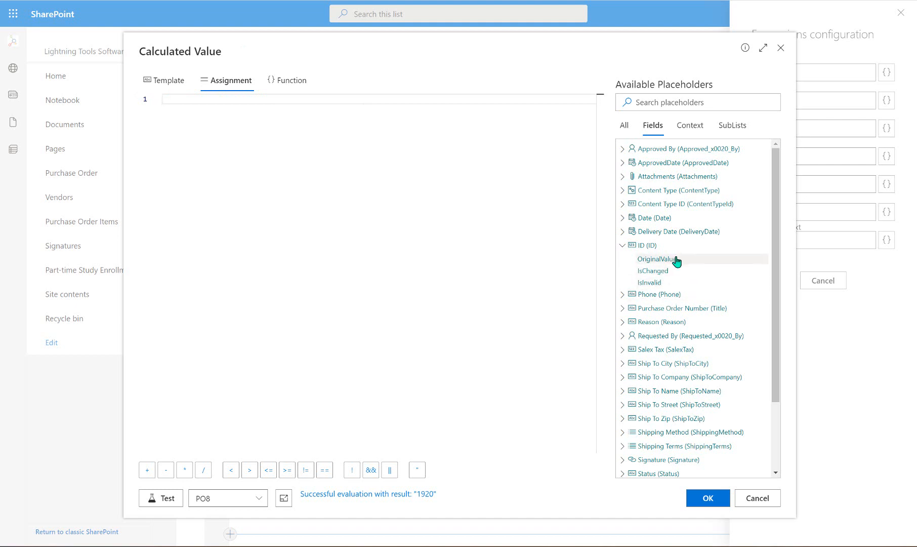
left_click(677, 260)
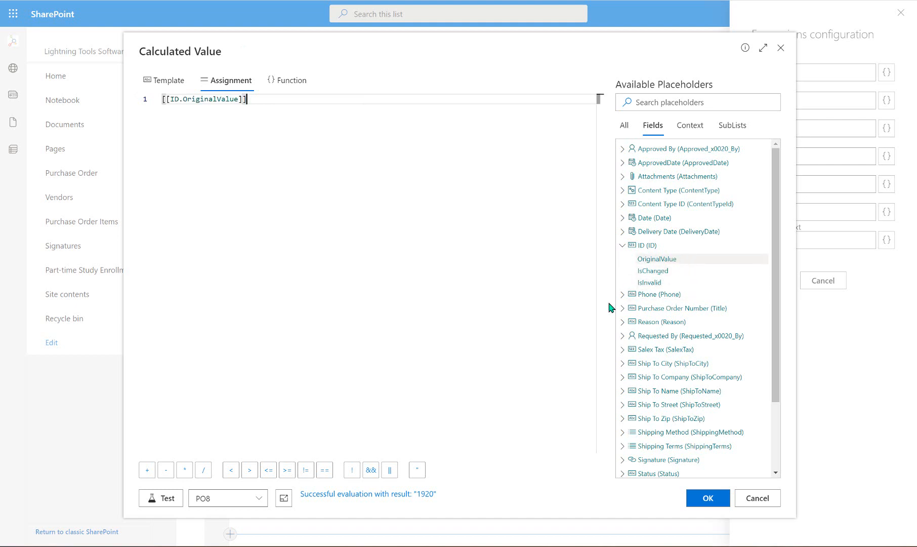
left_click(169, 501)
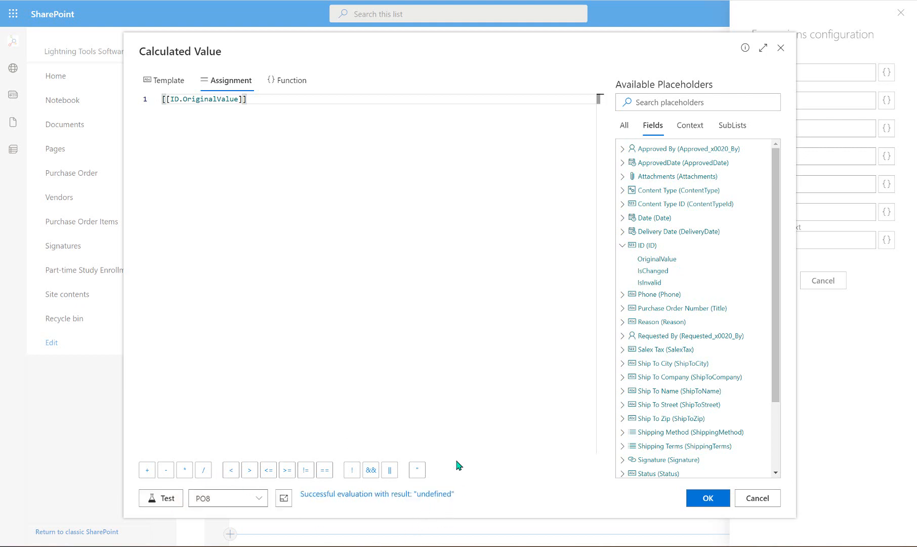
left_click_drag(346, 101, 128, 104)
key("Delete")
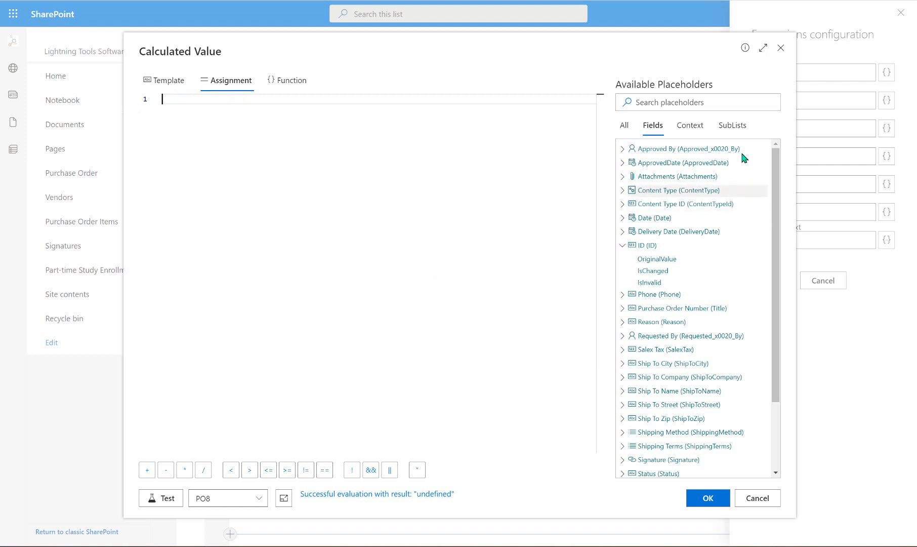
Examine the available context placeholders, expanding the Form, Page, Site, User and Web groups
left_click(691, 126)
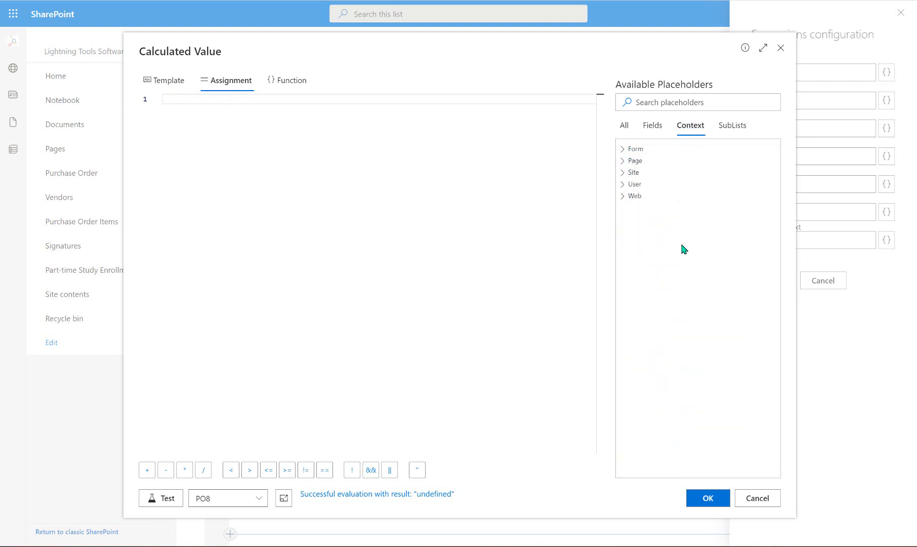
left_click(624, 125)
scroll(694, 262, "down", 2)
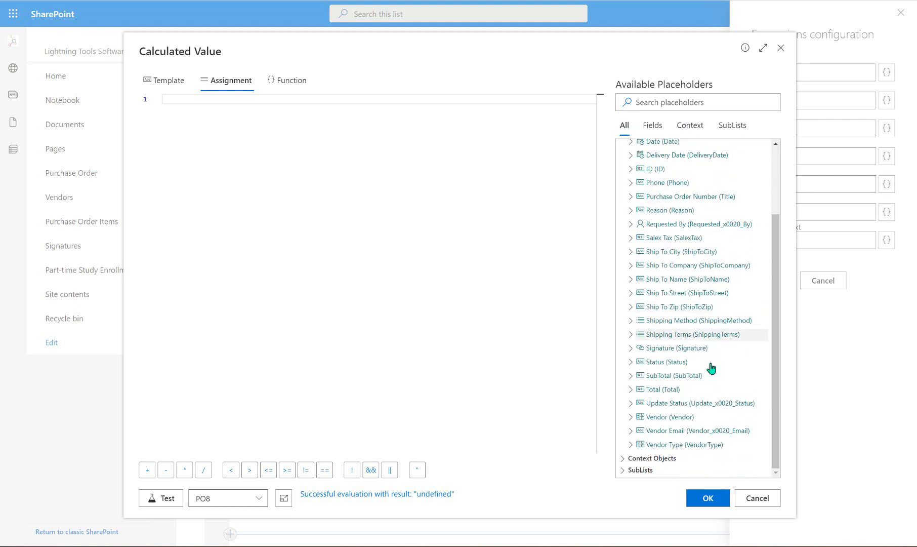
scroll(684, 363, "down", 2)
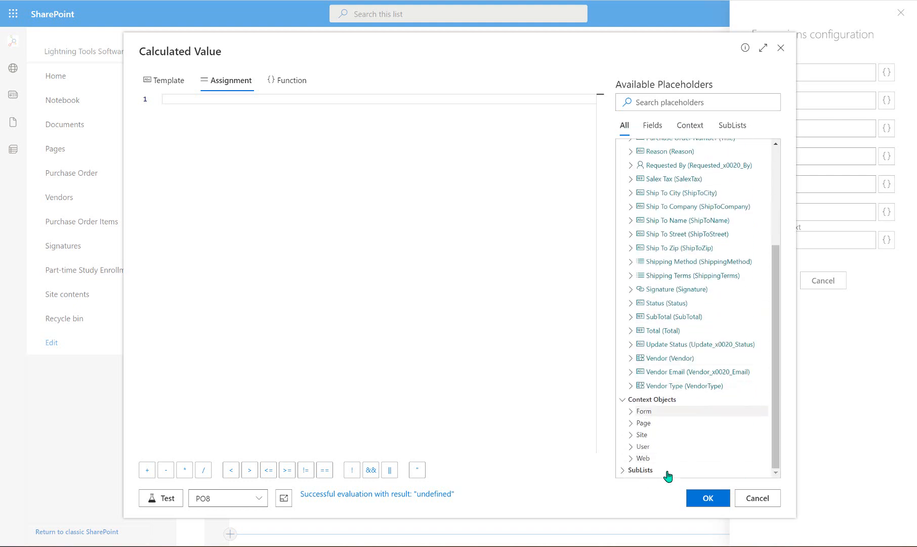
left_click(688, 126)
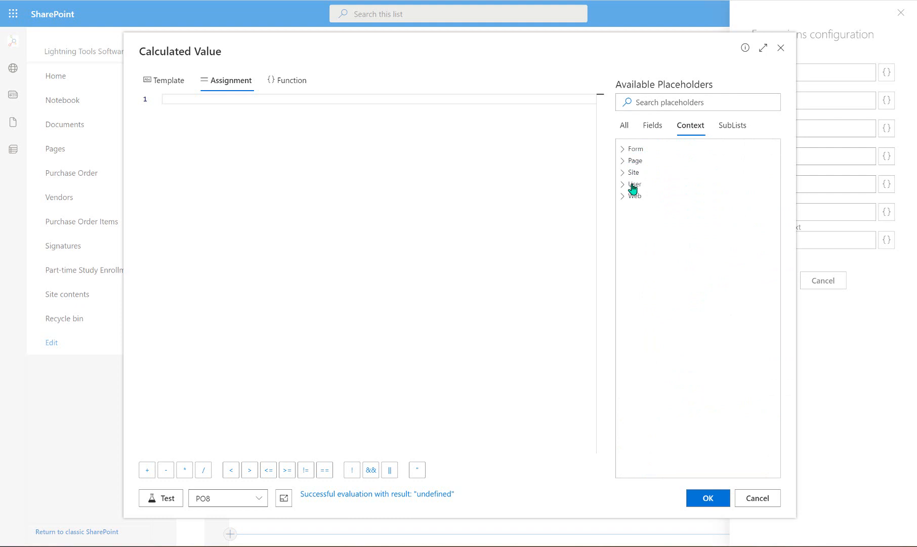
left_click(623, 149)
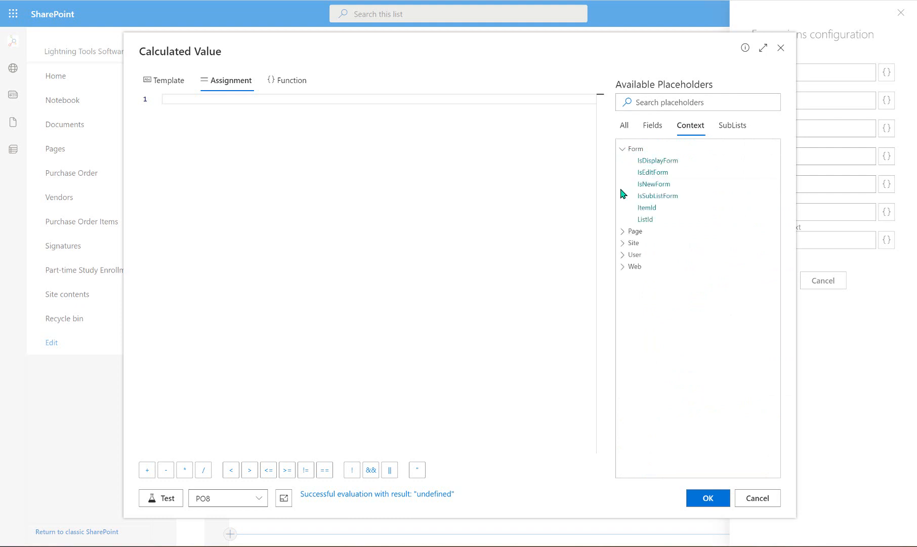
left_click(623, 232)
left_click(623, 302)
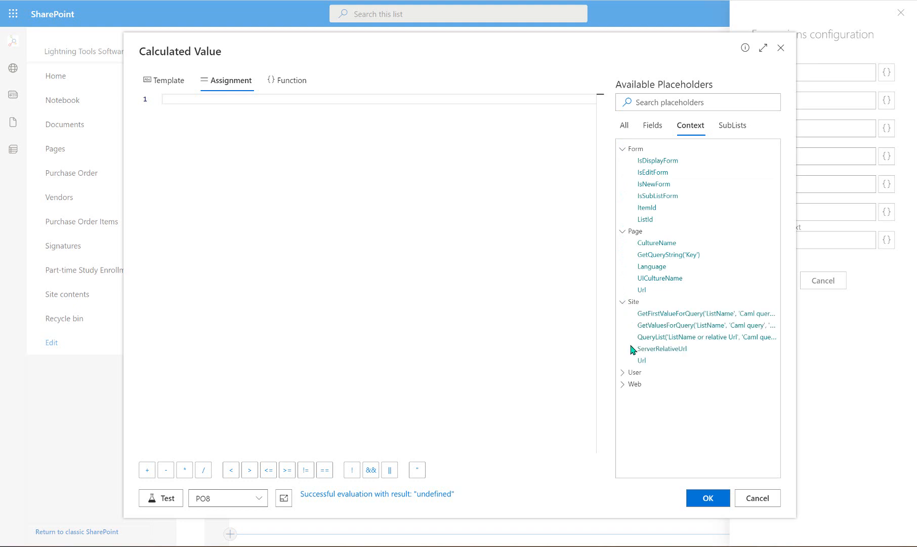
left_click(623, 373)
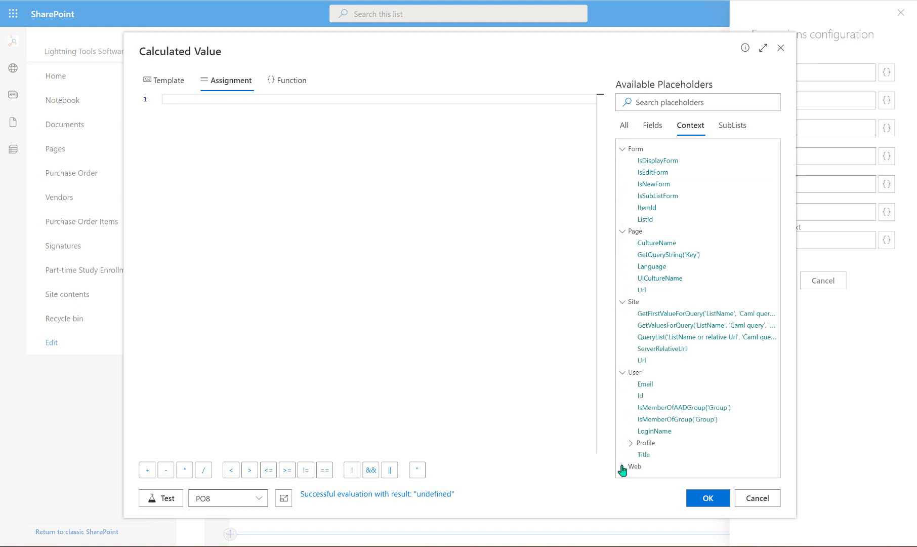
left_click(623, 467)
scroll(654, 385, "down", 2)
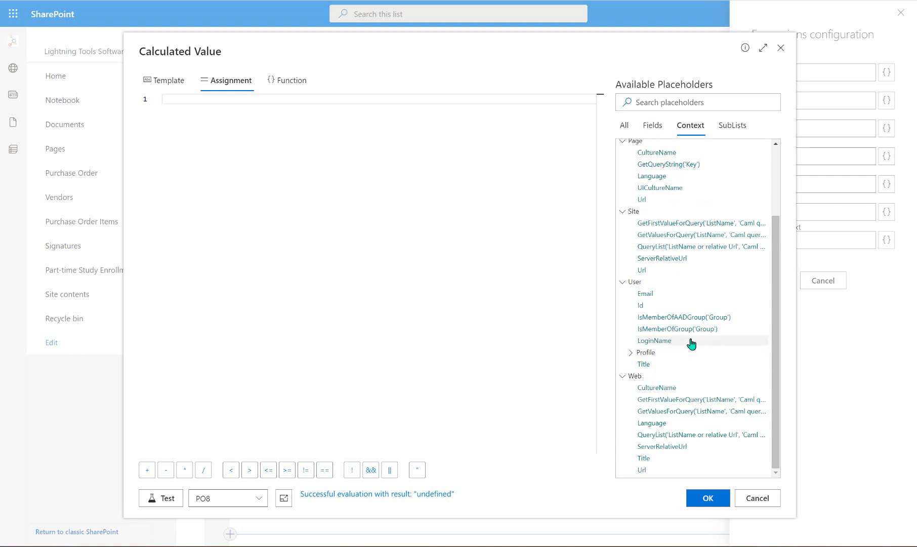
left_click(657, 388)
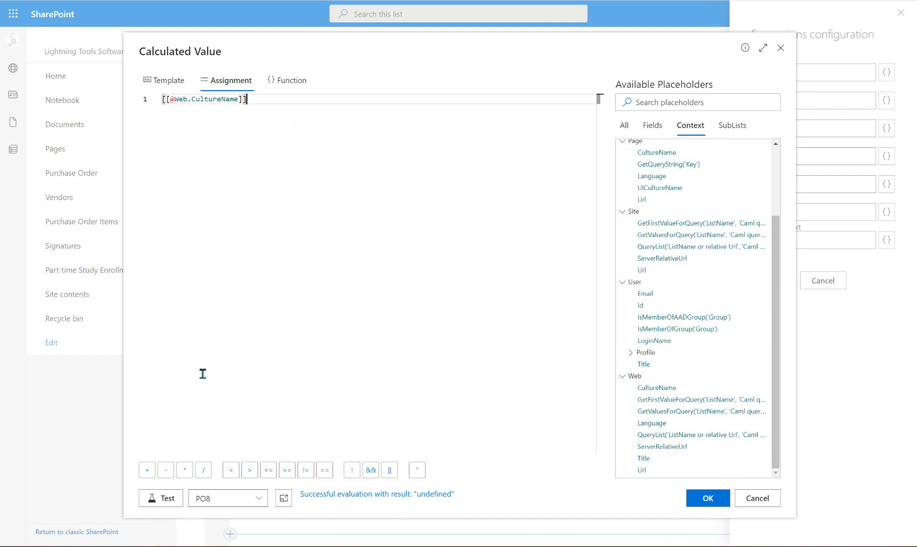
left_click(172, 499)
left_click_drag(268, 100, 128, 97)
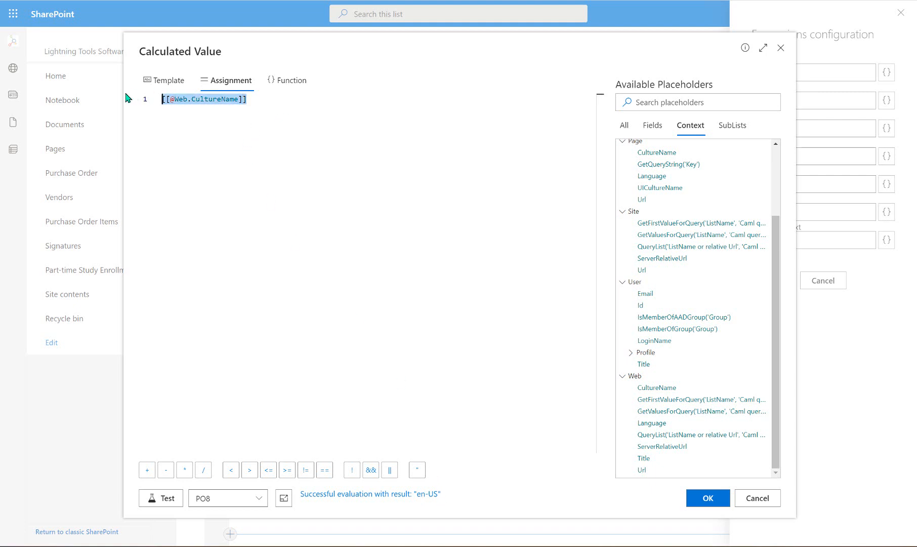
key("Delete")
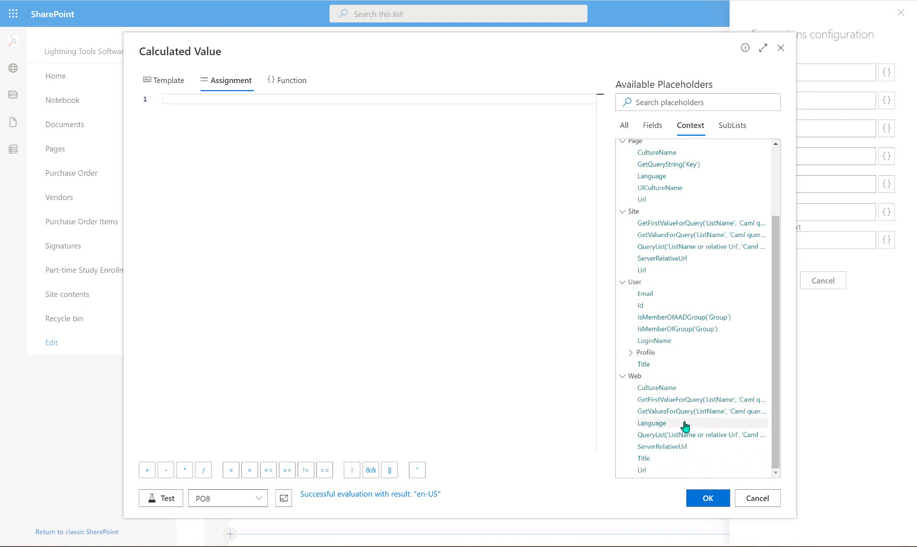
left_click(653, 423)
left_click(153, 500)
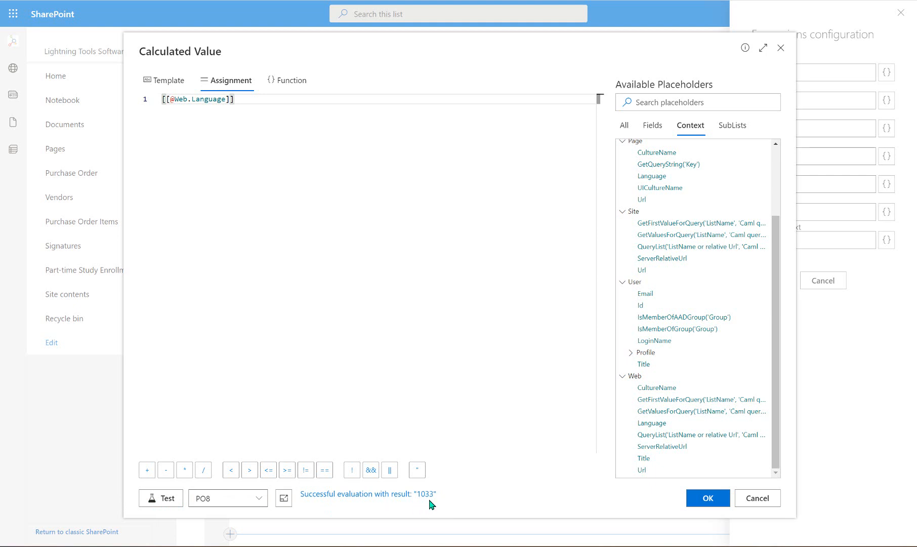
left_click(138, 99)
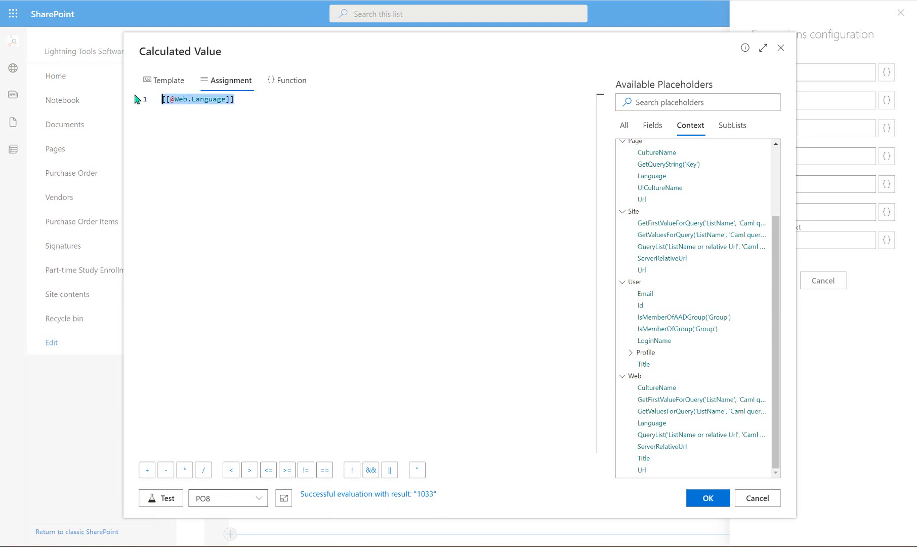
key("BackSpace")
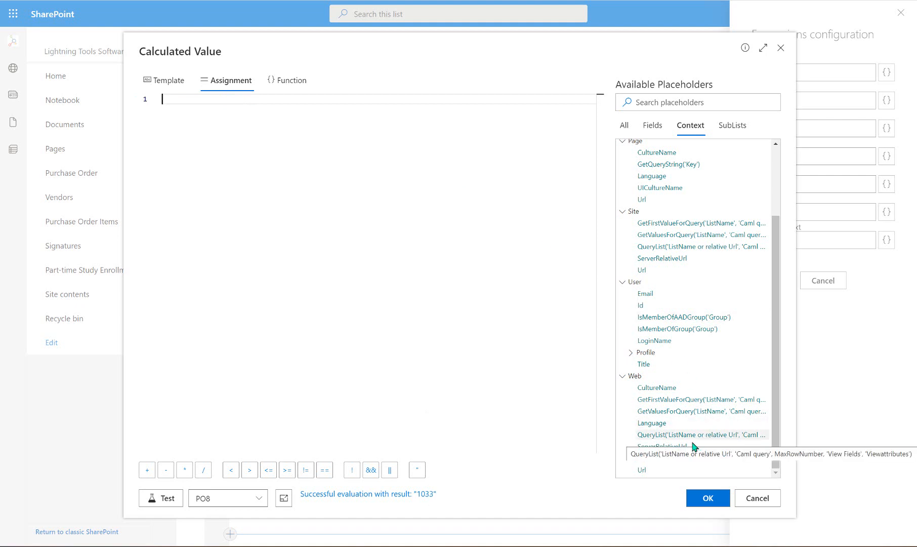
left_click(669, 459)
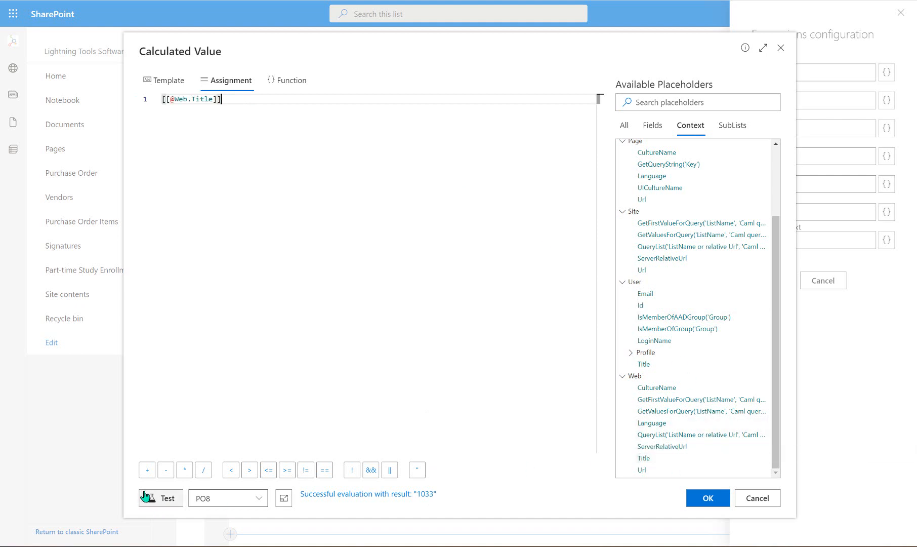
left_click(163, 501)
double_click(195, 99)
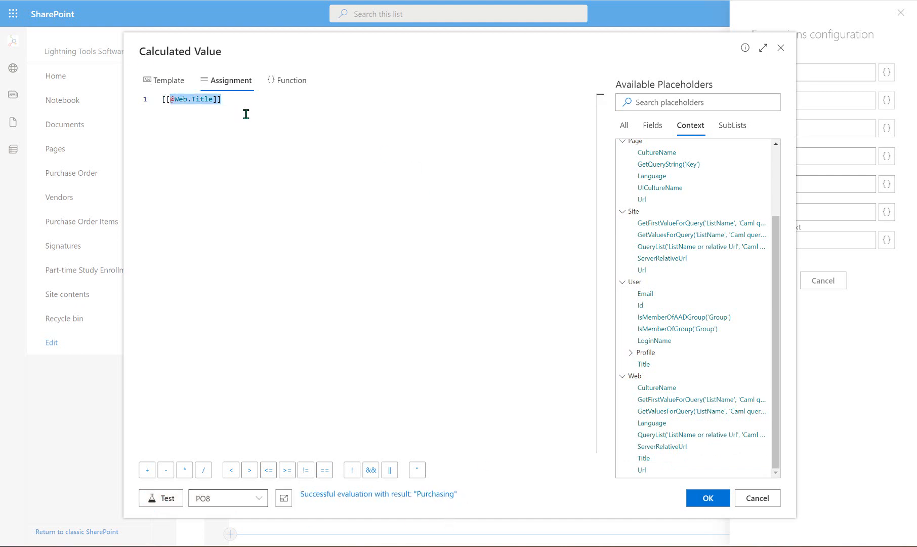
key("ctrl+a")
key("BackSpace")
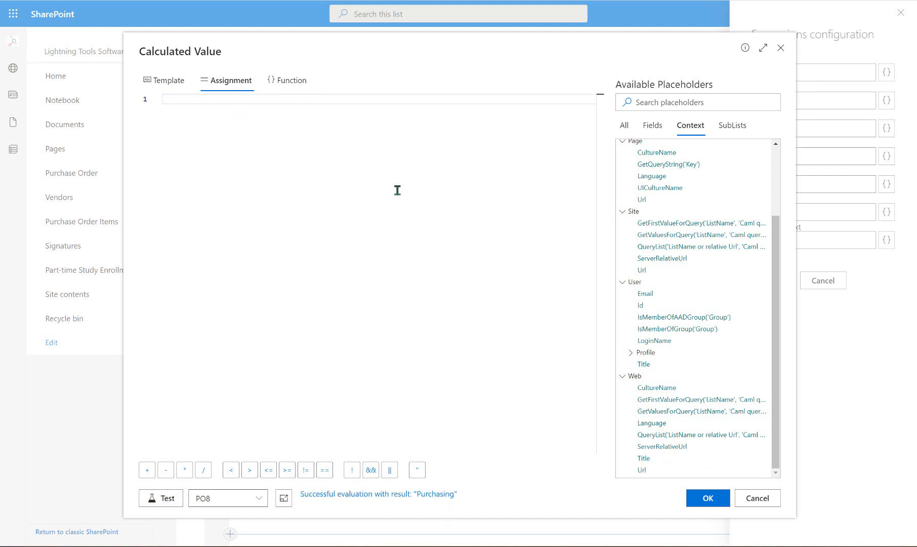
left_click(691, 471)
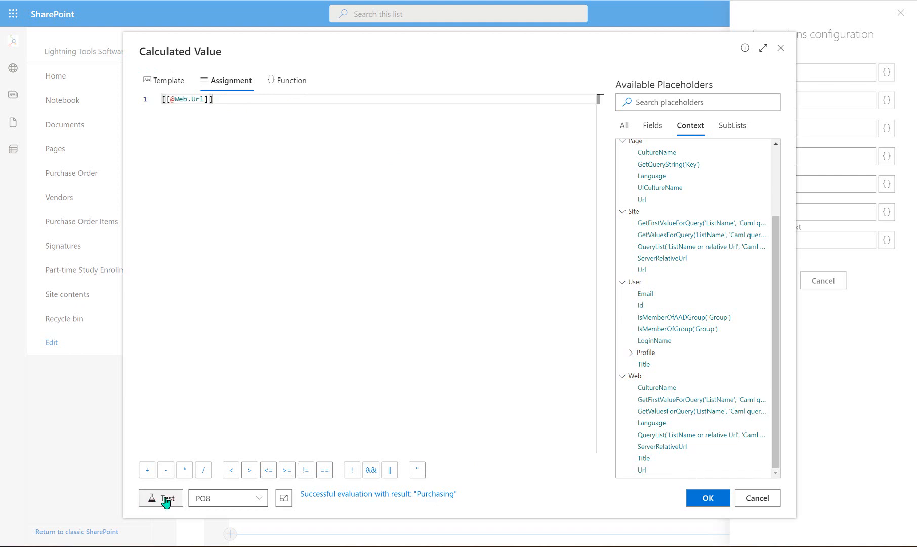
left_click(163, 499)
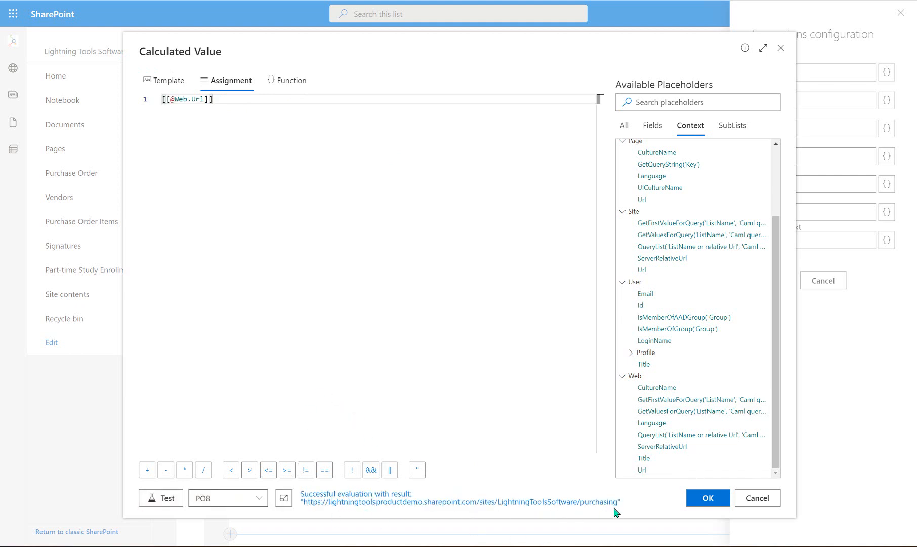
triple_click(198, 97)
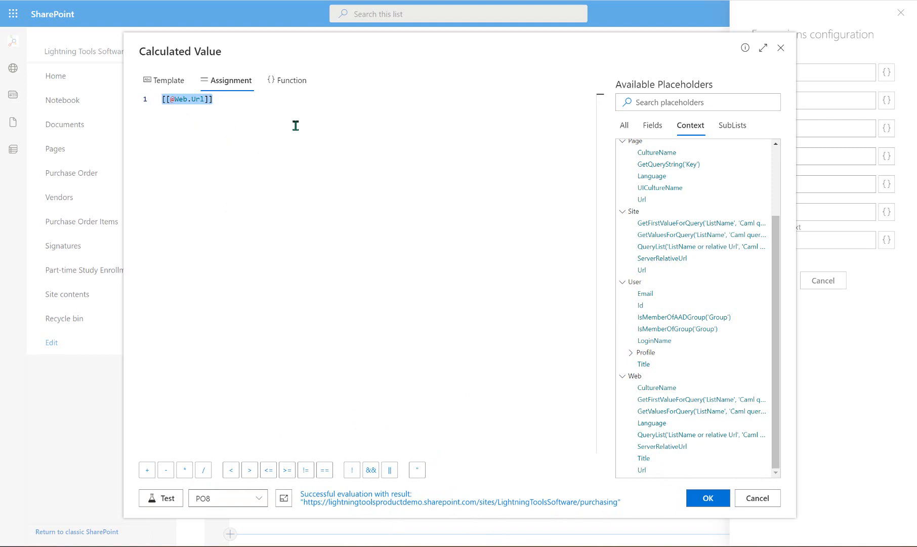
key("BackSpace")
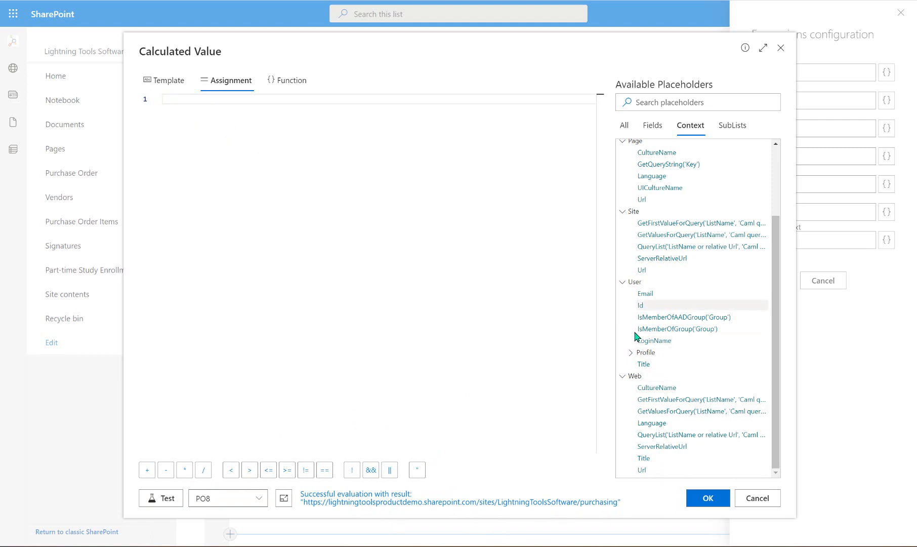
left_click(631, 352)
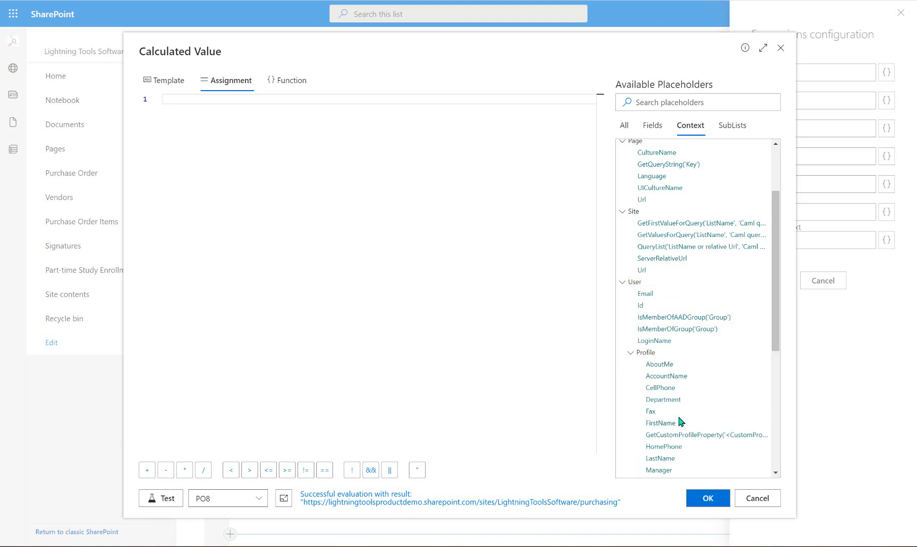
left_click(664, 340)
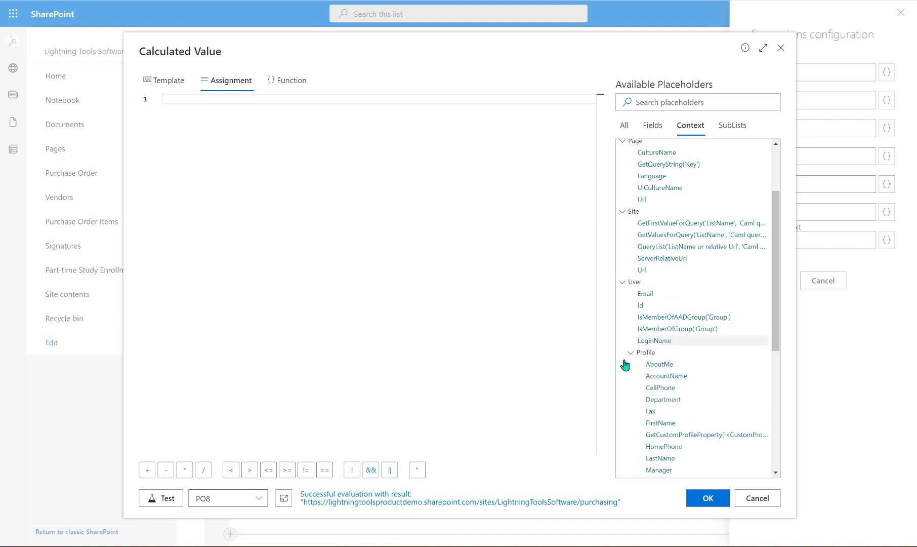
left_click(143, 502)
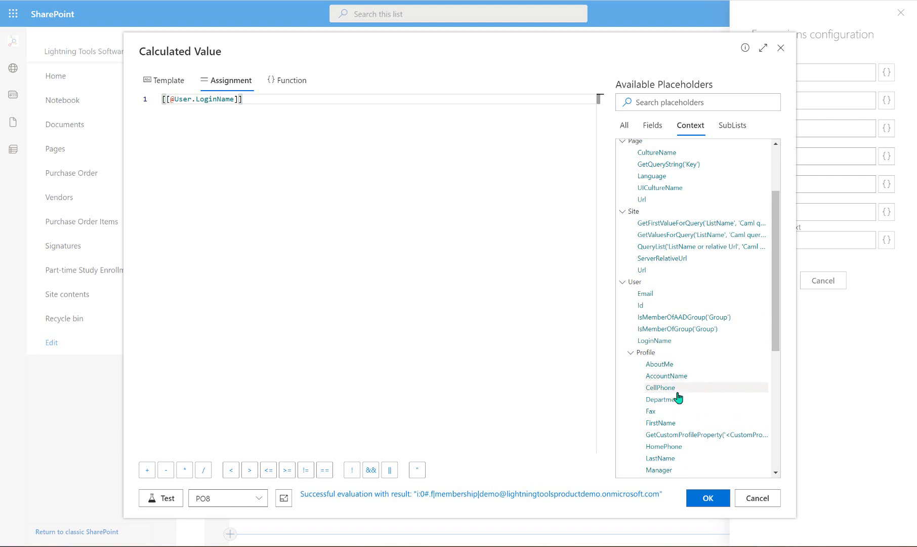
scroll(678, 395, "down", 2)
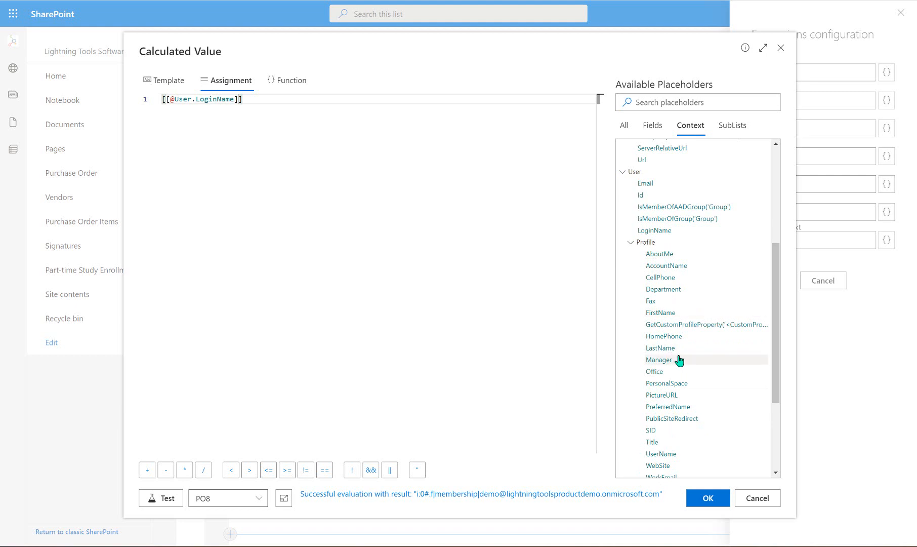
scroll(673, 357, "up", 3)
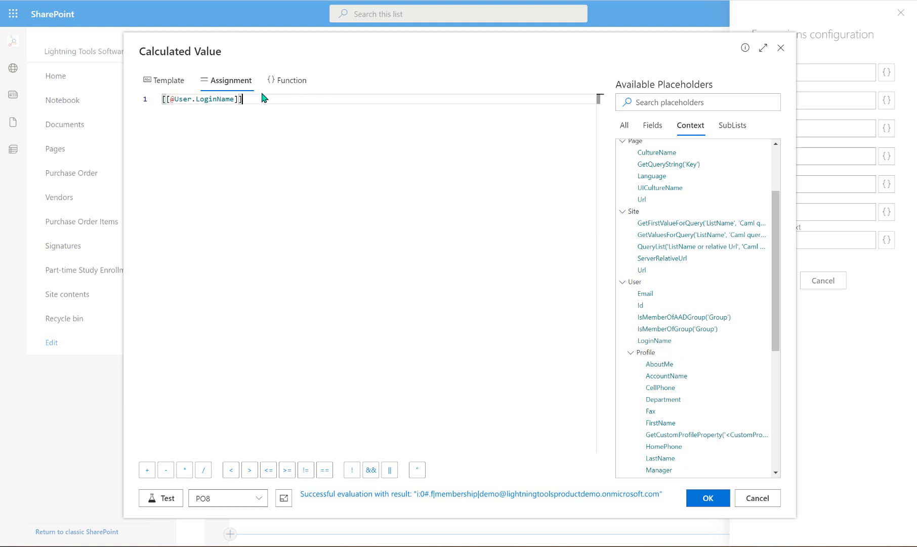
left_click_drag(261, 97, 148, 96)
key("Delete")
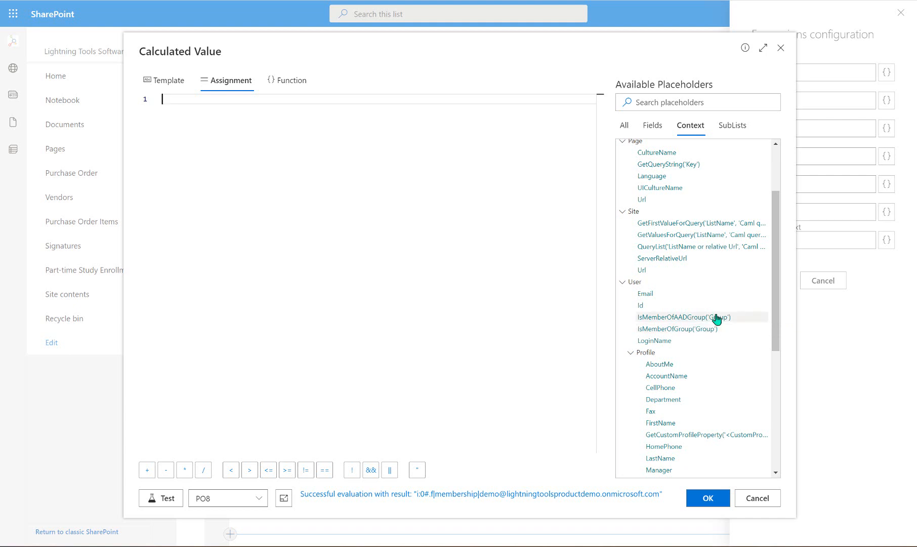
left_click(674, 334)
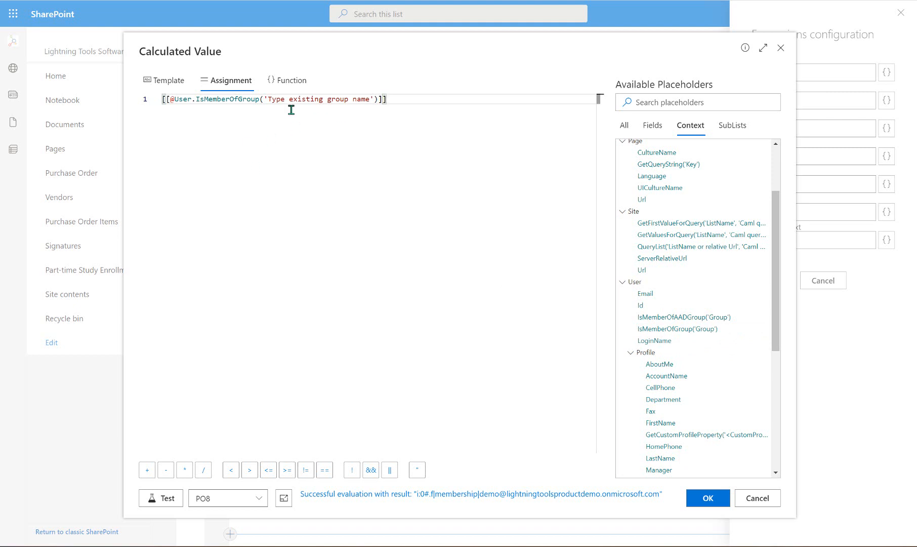
left_click_drag(370, 99, 268, 99)
type("Sales")
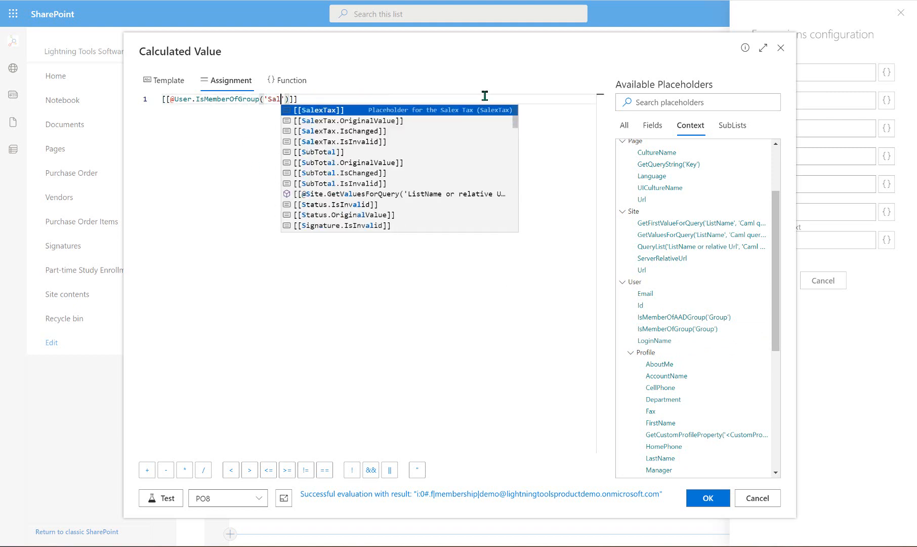
left_click(312, 417)
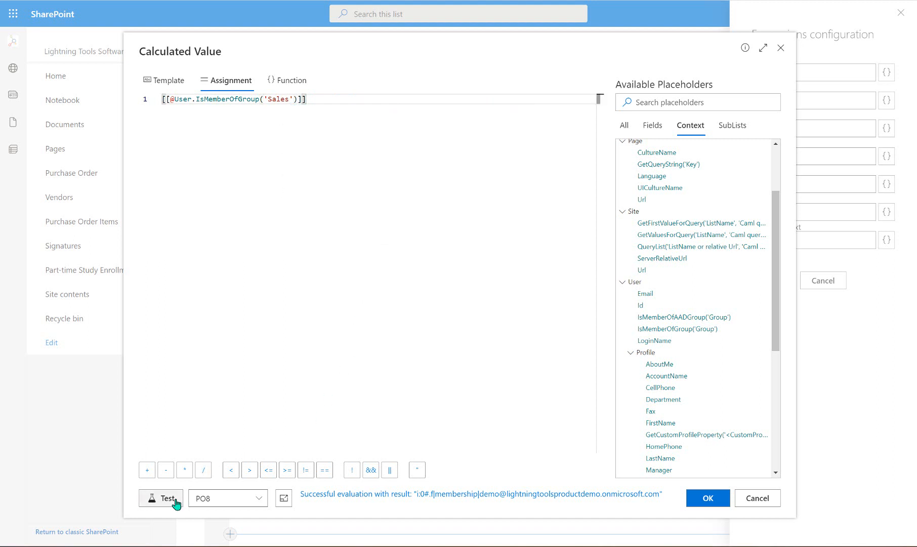
left_click(176, 498)
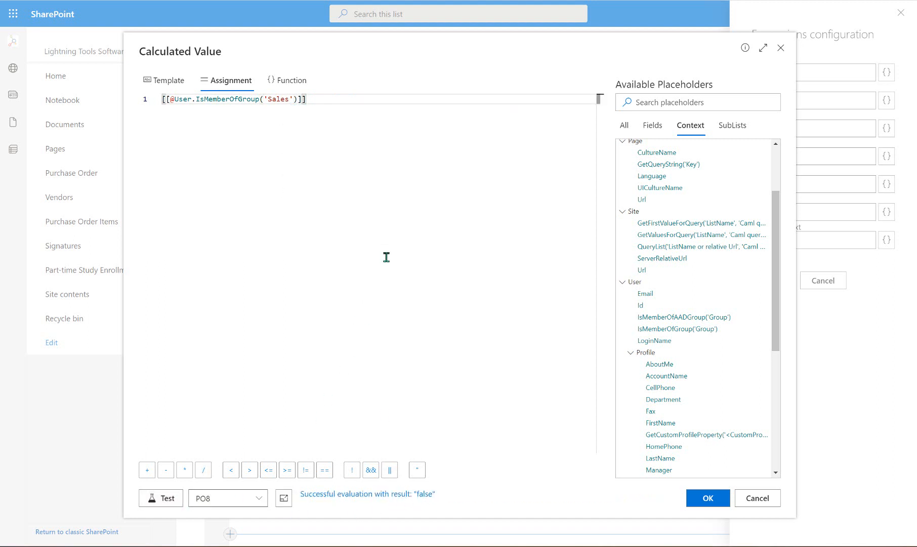
left_click(357, 98)
key("ctrl+a")
key("BackSpace")
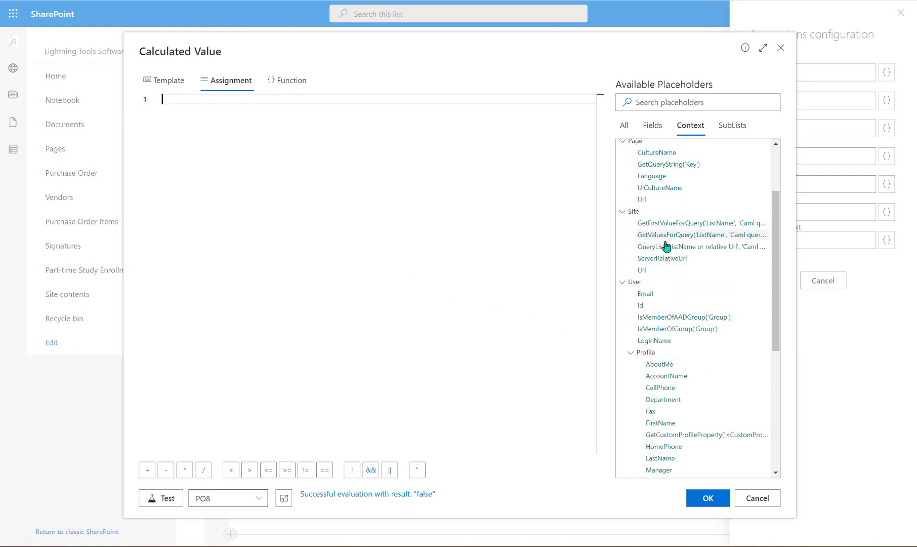
left_click(642, 270)
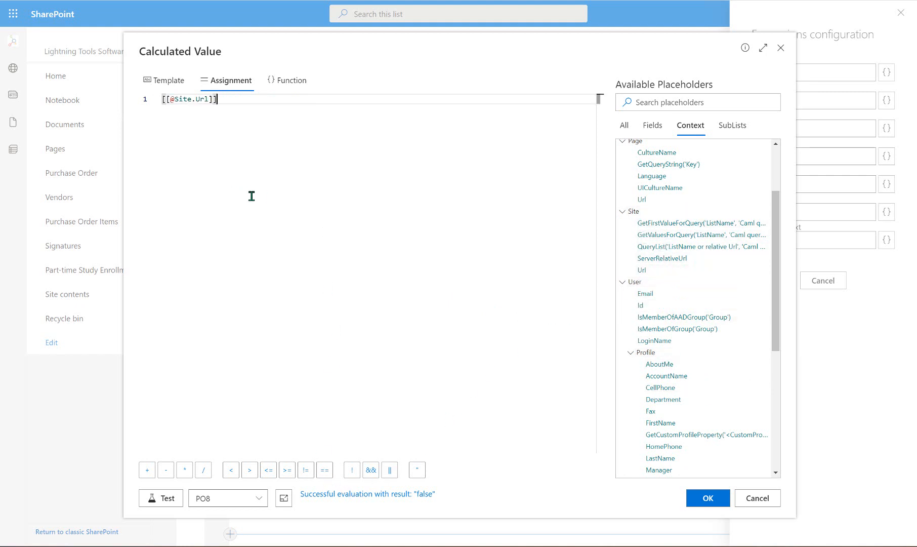
left_click(163, 503)
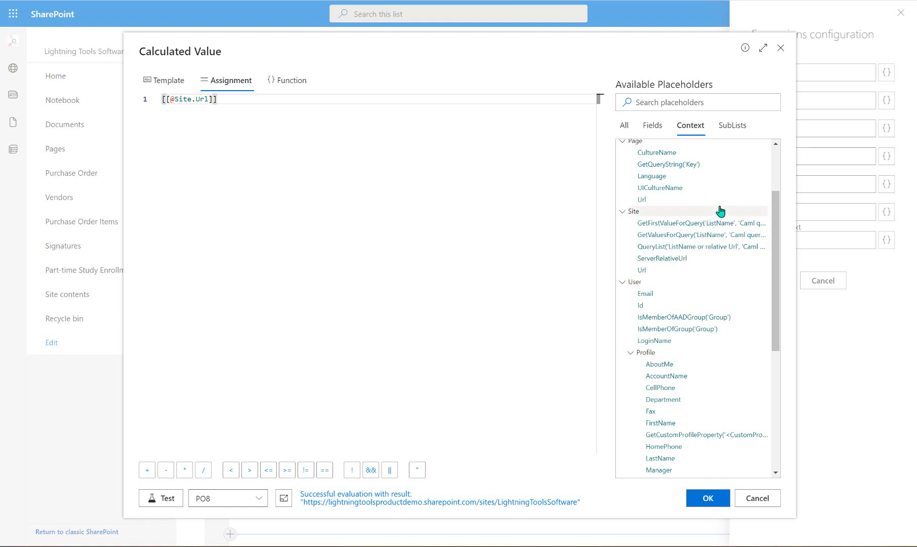
left_click(696, 223)
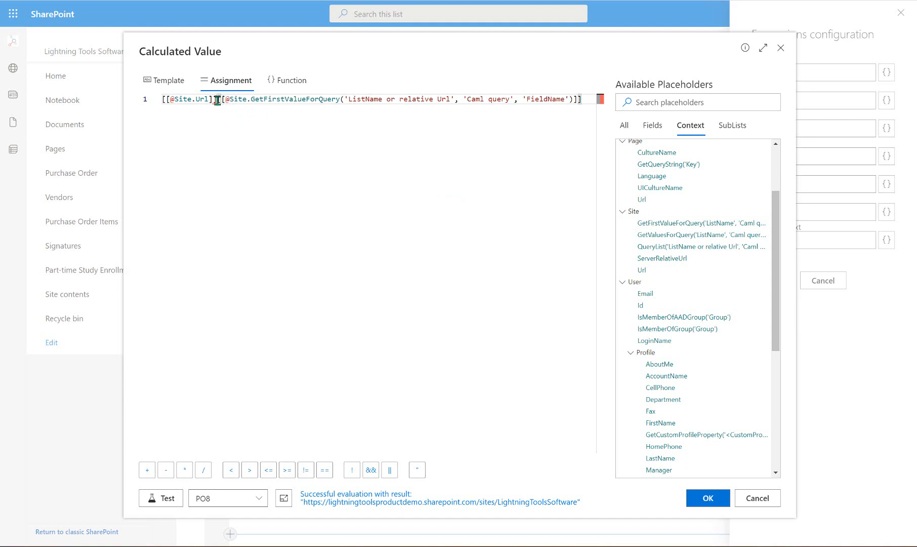
left_click_drag(217, 100, 146, 101)
key("Delete")
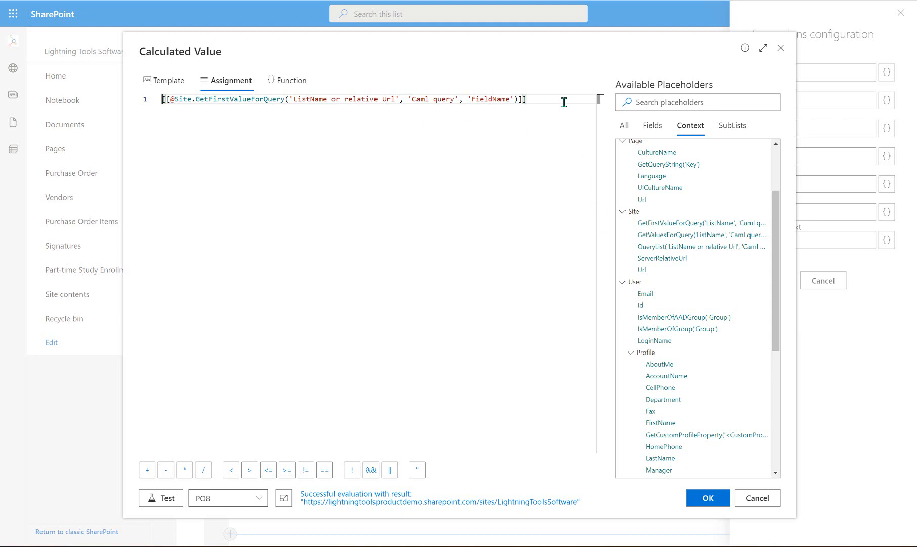
left_click_drag(563, 100, 162, 99)
key("BackSpace")
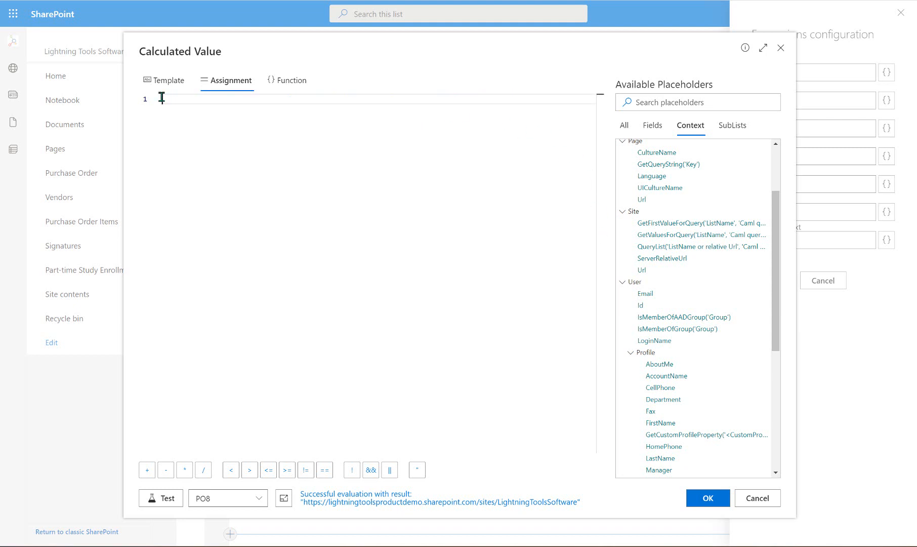
scroll(636, 341, "up", 2)
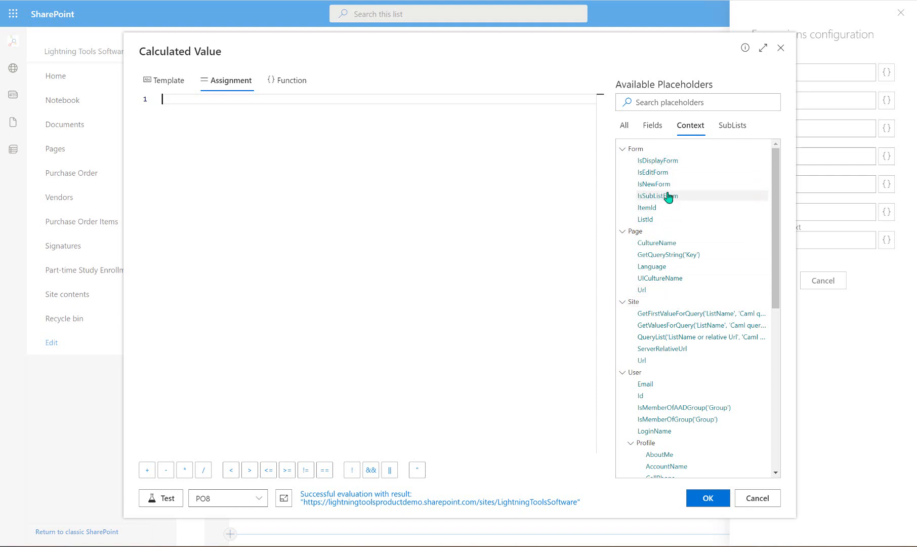
left_click(685, 184)
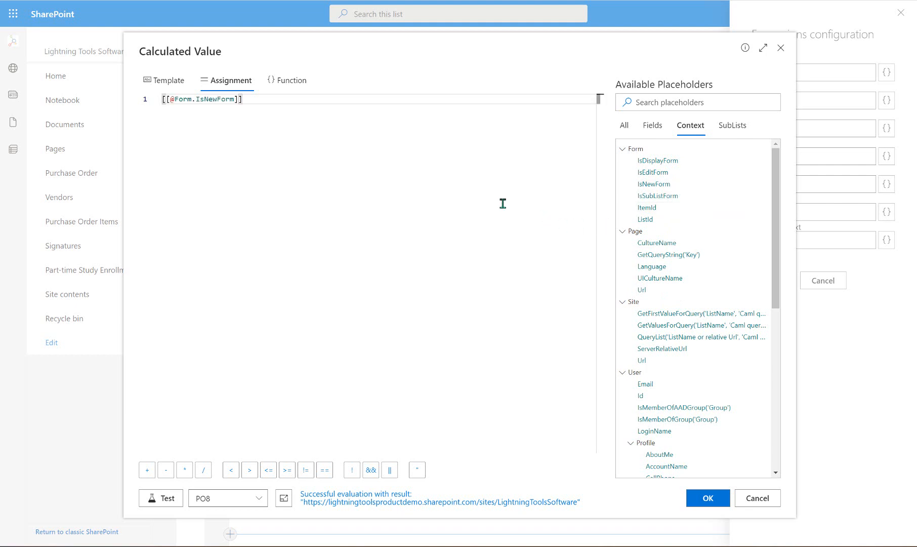
left_click(175, 499)
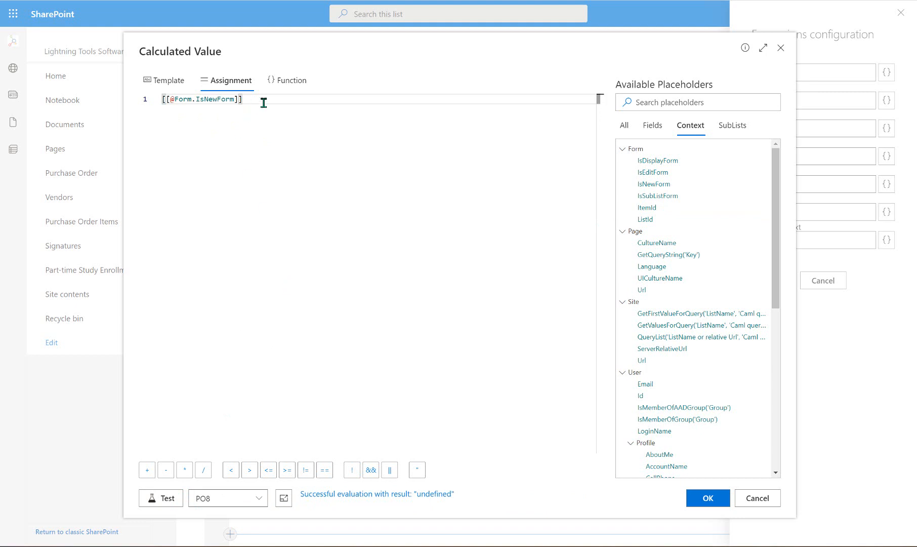
key("ctrl+a")
key("BackSpace")
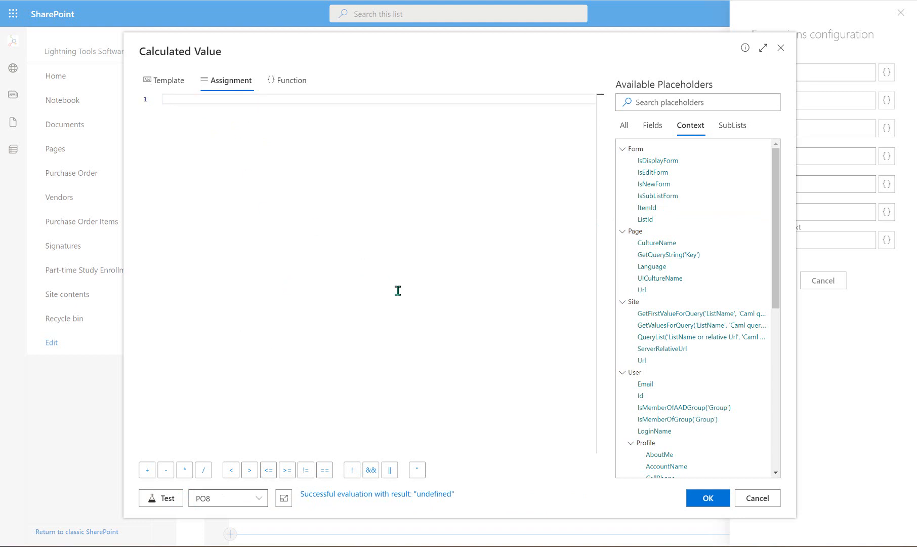
left_click(674, 208)
left_click(175, 502)
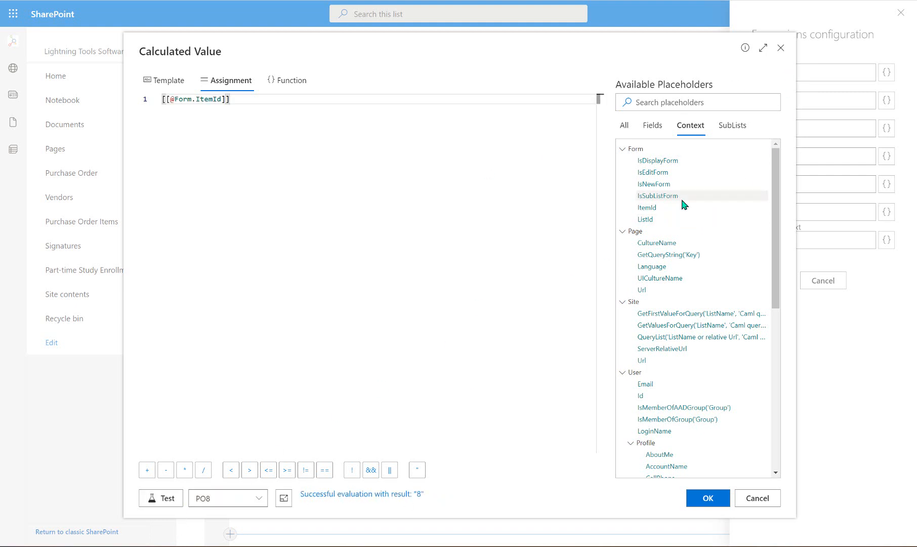
scroll(680, 207, "down", 6)
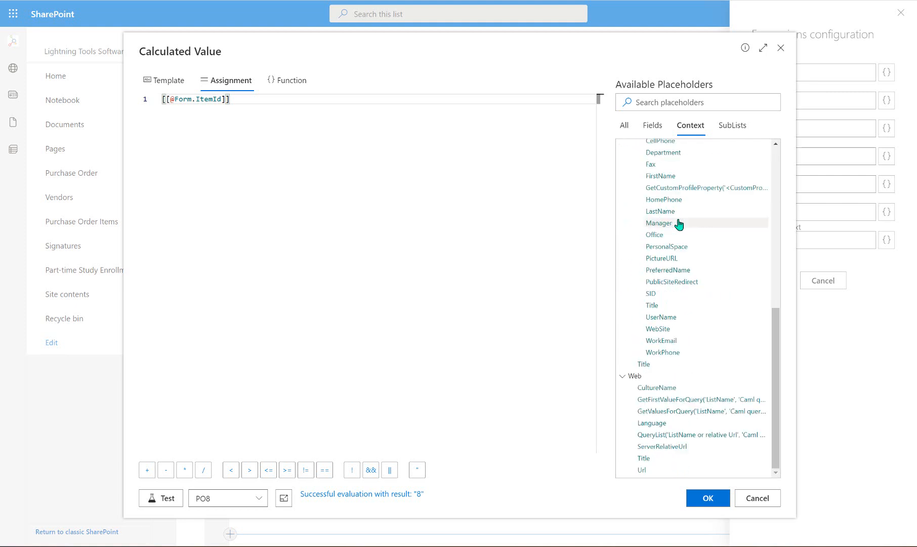
scroll(680, 223, "up", 6)
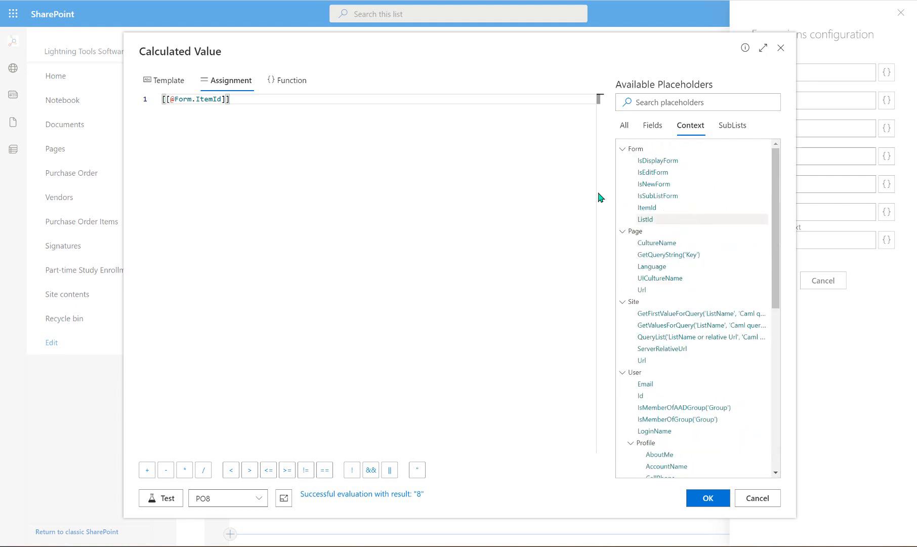
key("ctrl+a")
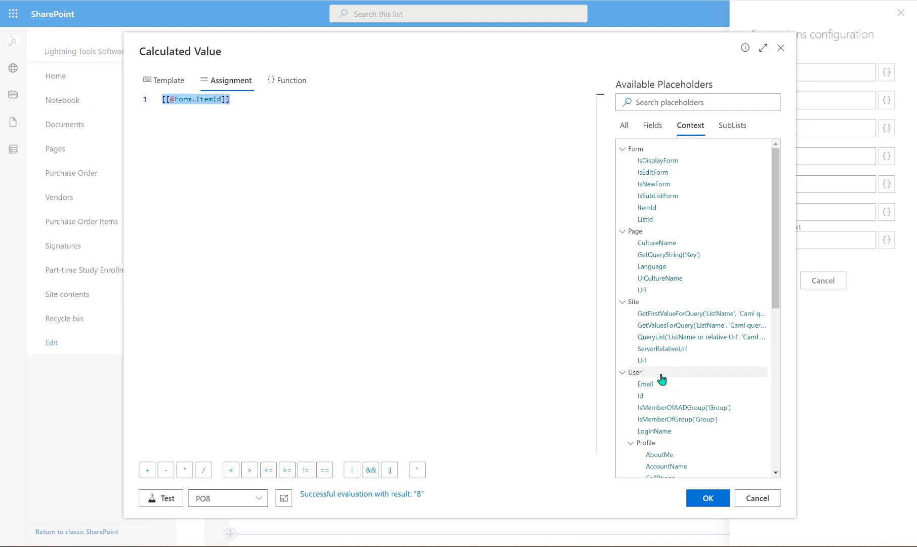
key("Delete")
left_click(742, 132)
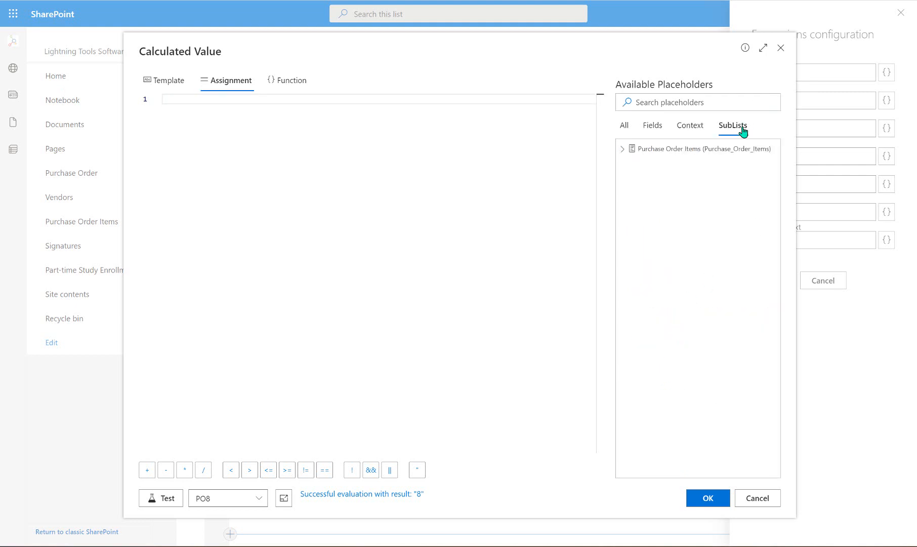
left_click(623, 149)
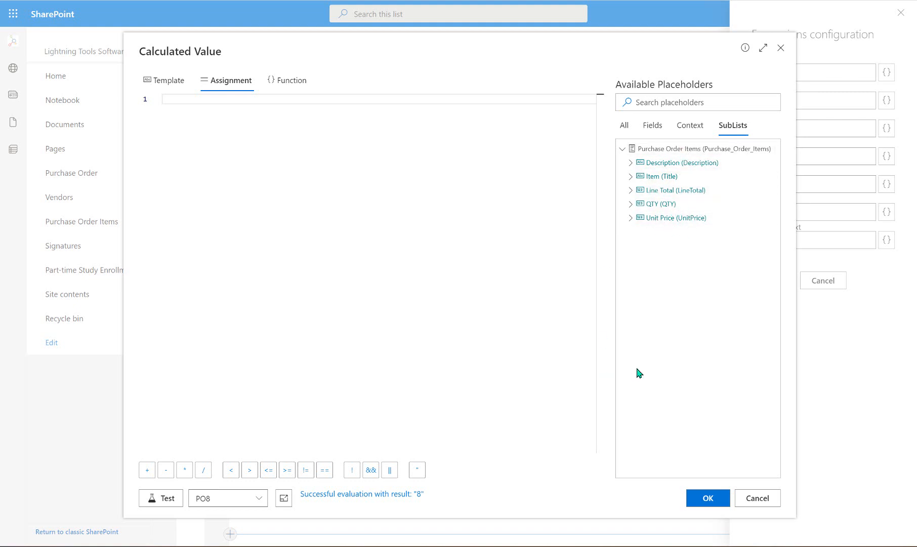
left_click_drag(432, 69, 447, 31)
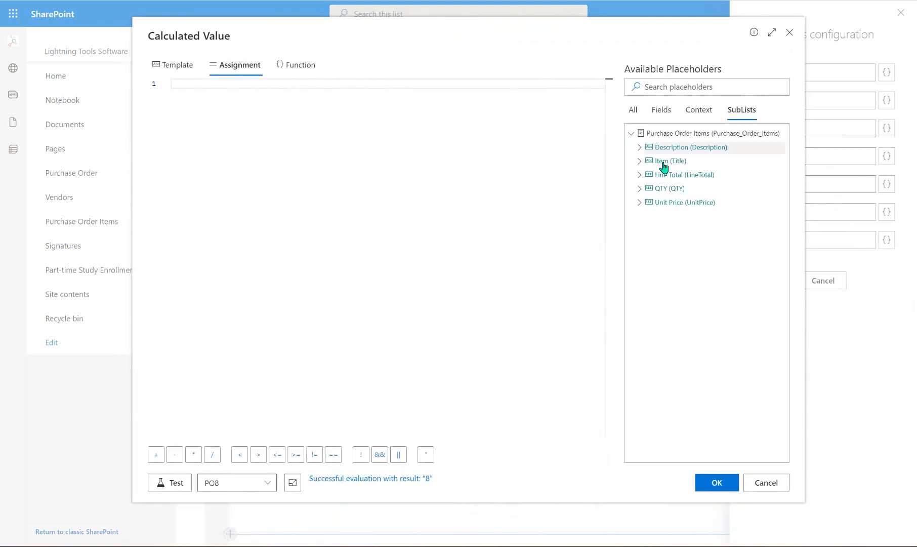
left_click(640, 174)
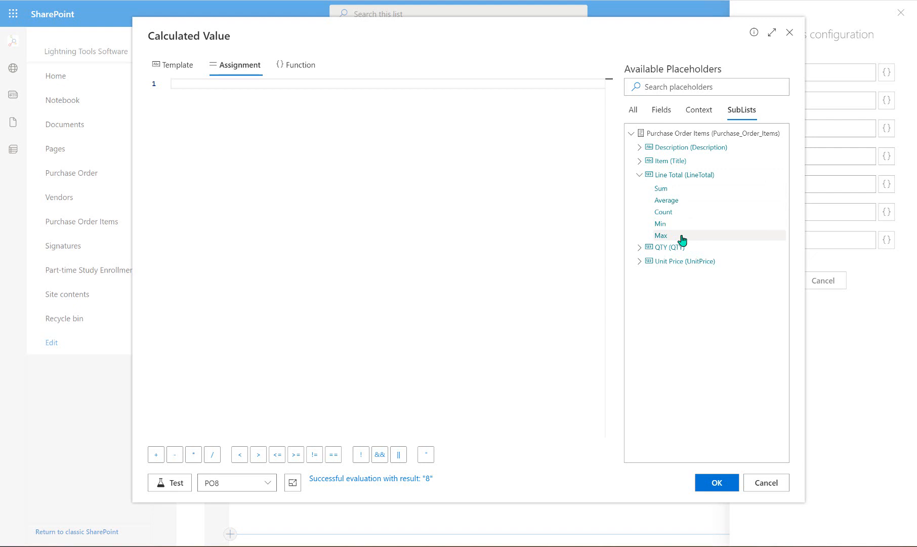
left_click(661, 188)
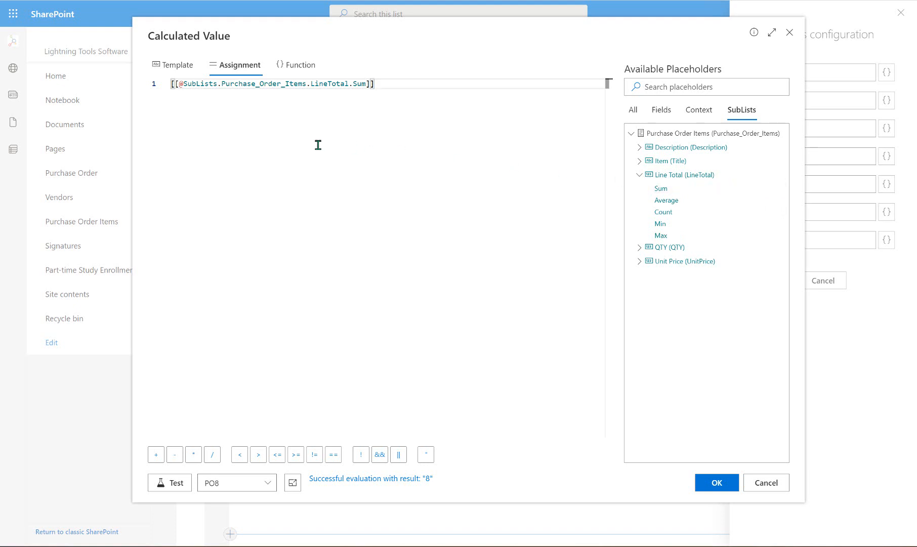
left_click(180, 484)
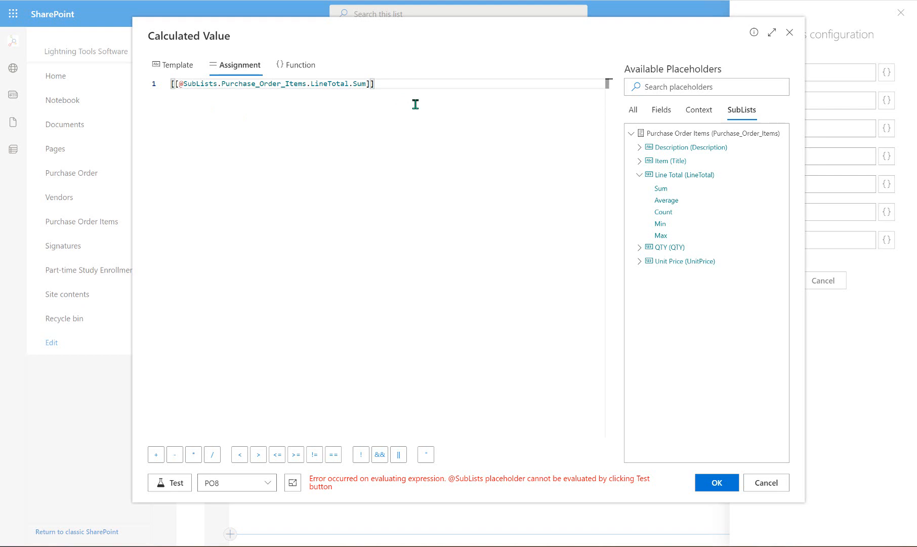
Accept the Line Total sum as the Calculated expression and apply the field's expressions configuration
left_click(725, 485)
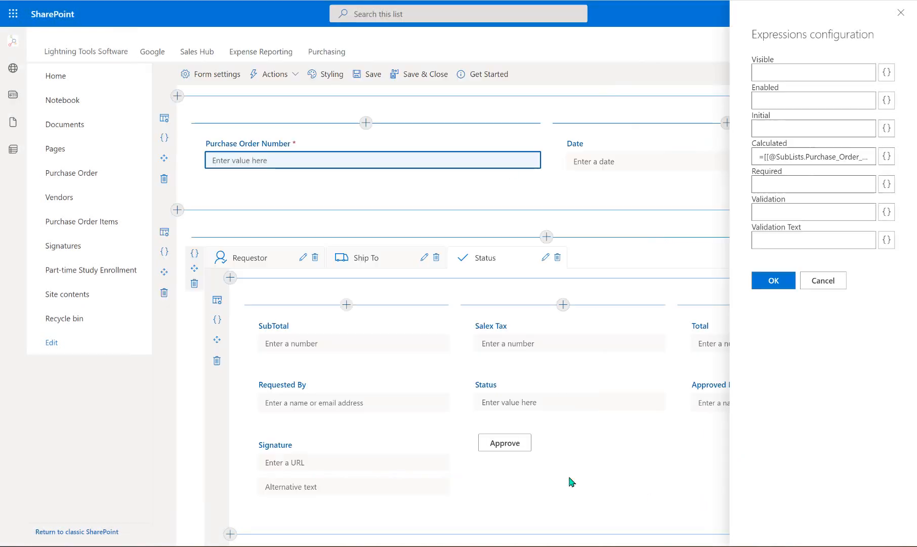
mouse_move(297, 340)
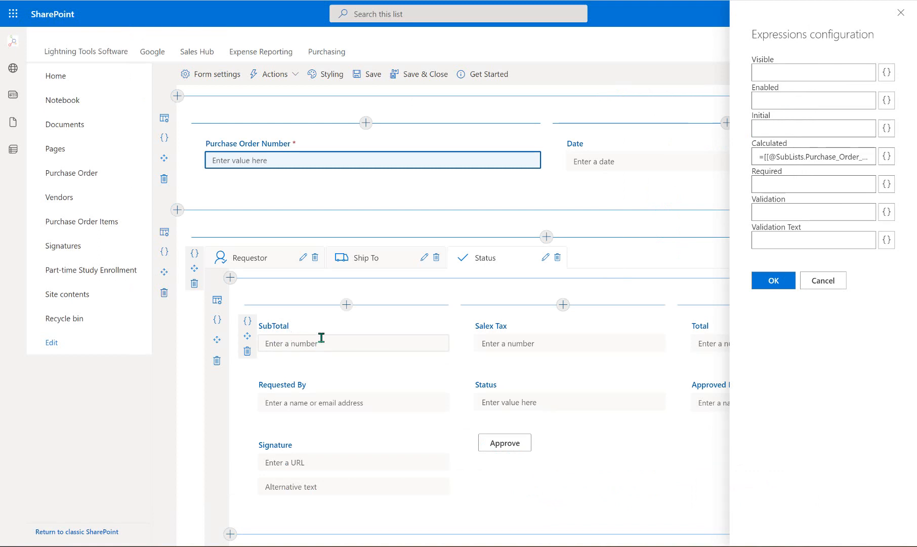
scroll(501, 334, "down", 5)
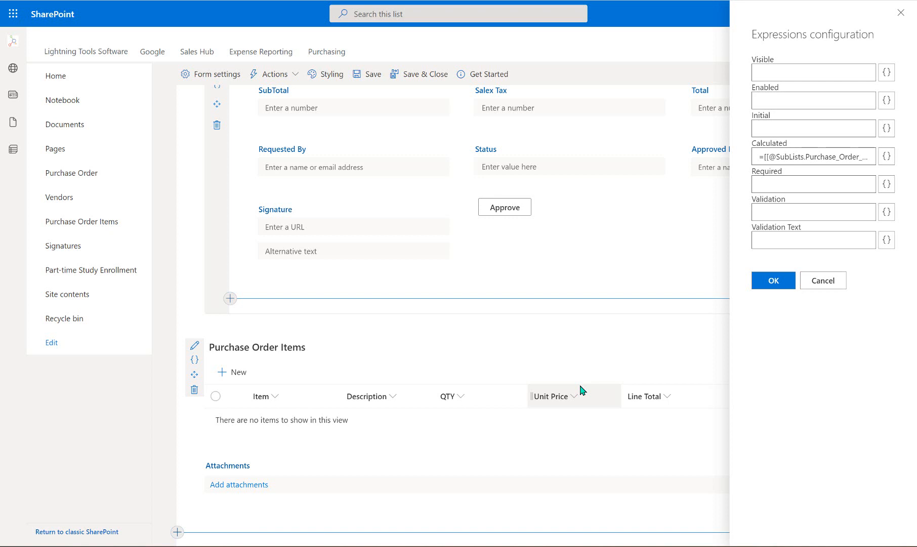
left_click(764, 281)
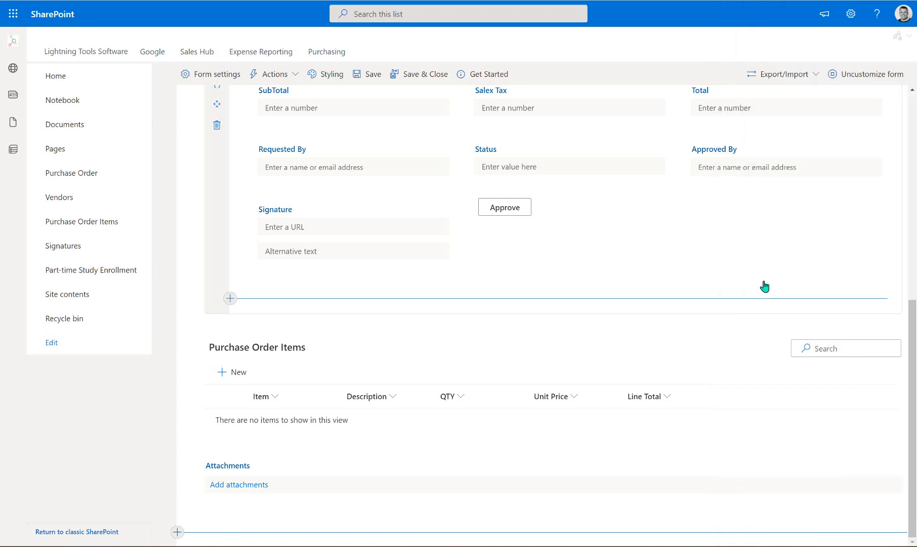